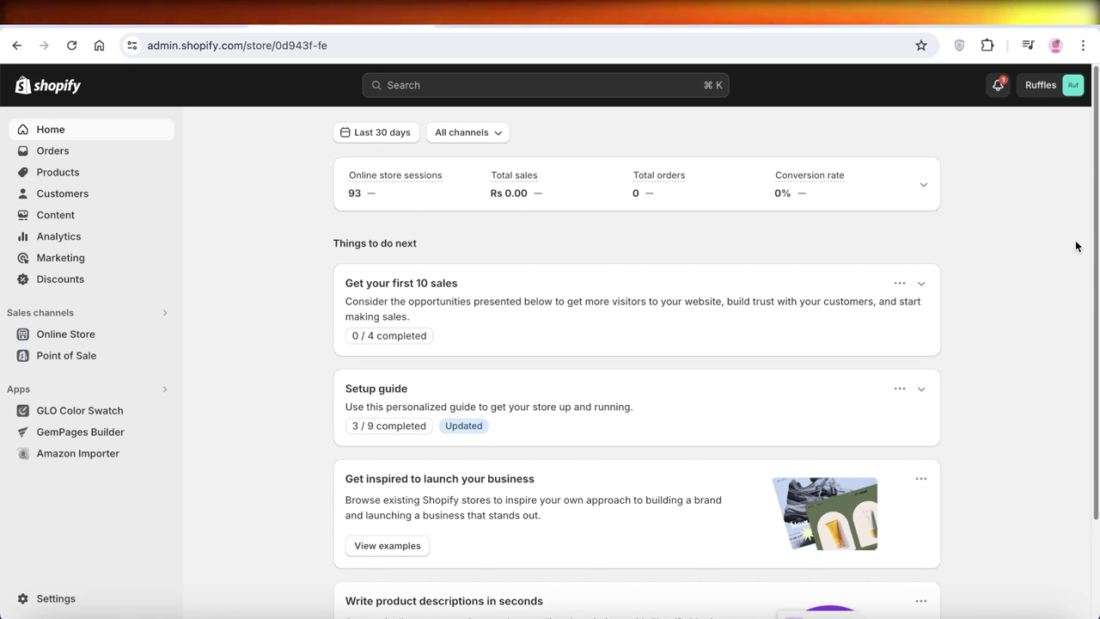
# - Switch to the Google Merchant Center Next tab to see its setup overview
pyautogui.click(858, 32)
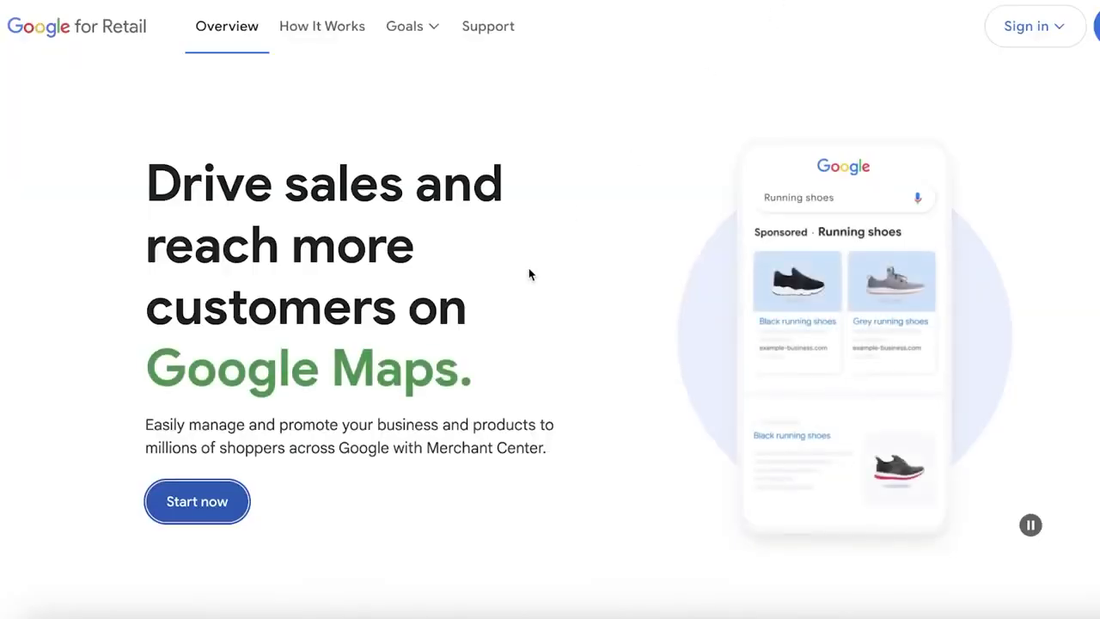
pyautogui.scroll(-1, 510, 275)
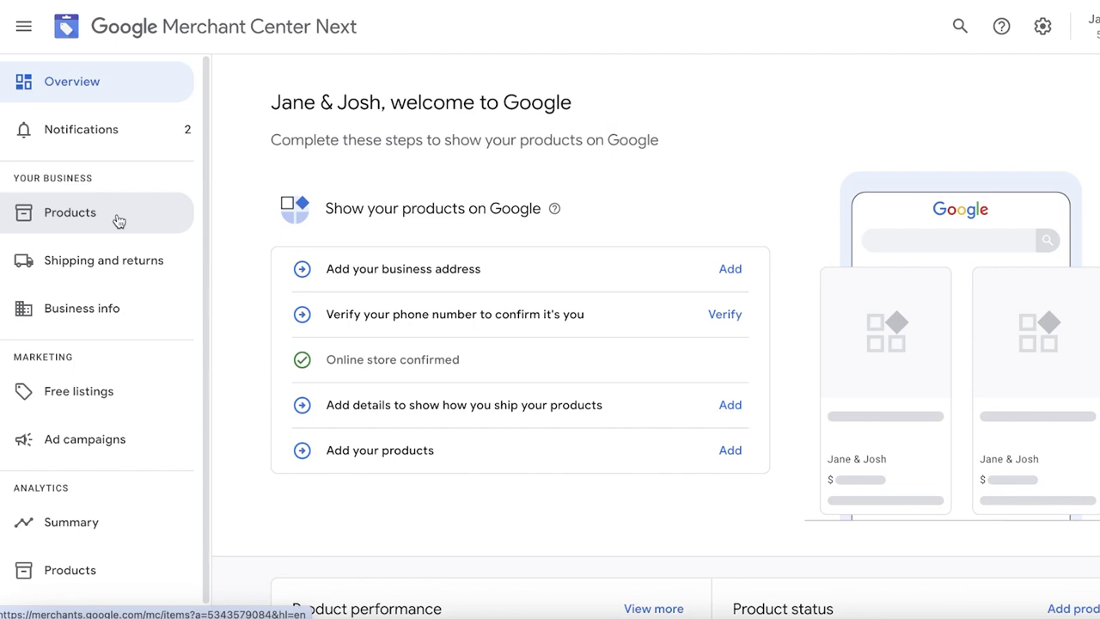
# - Open the merchant account's info card and manage the account in Business Manager
pyautogui.scroll(-3, 580, 215)
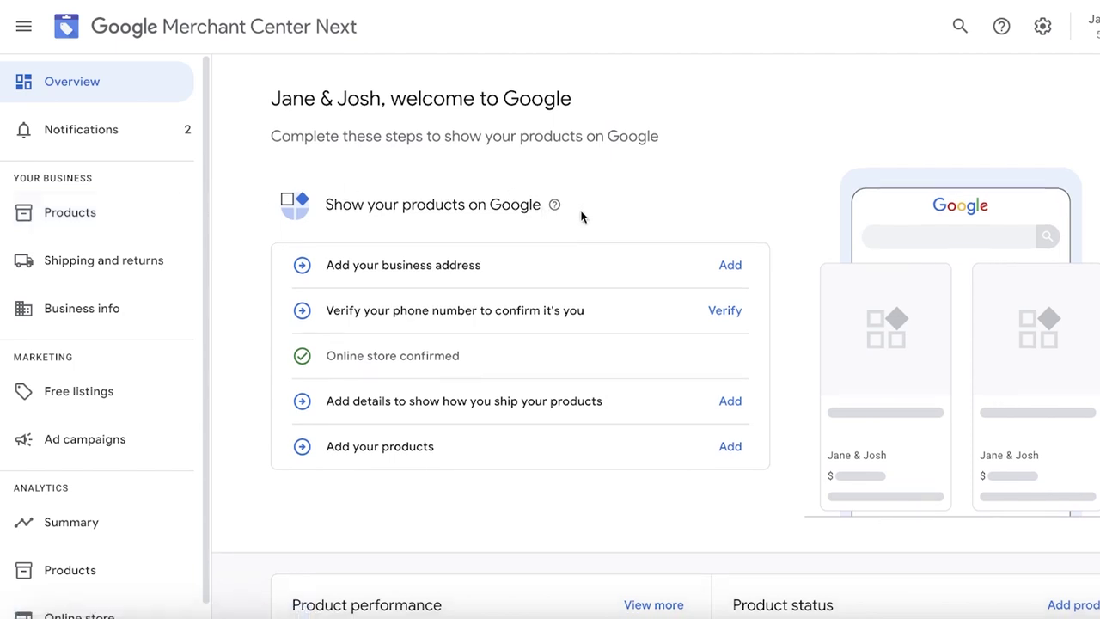
pyautogui.scroll(-3, 410, 241)
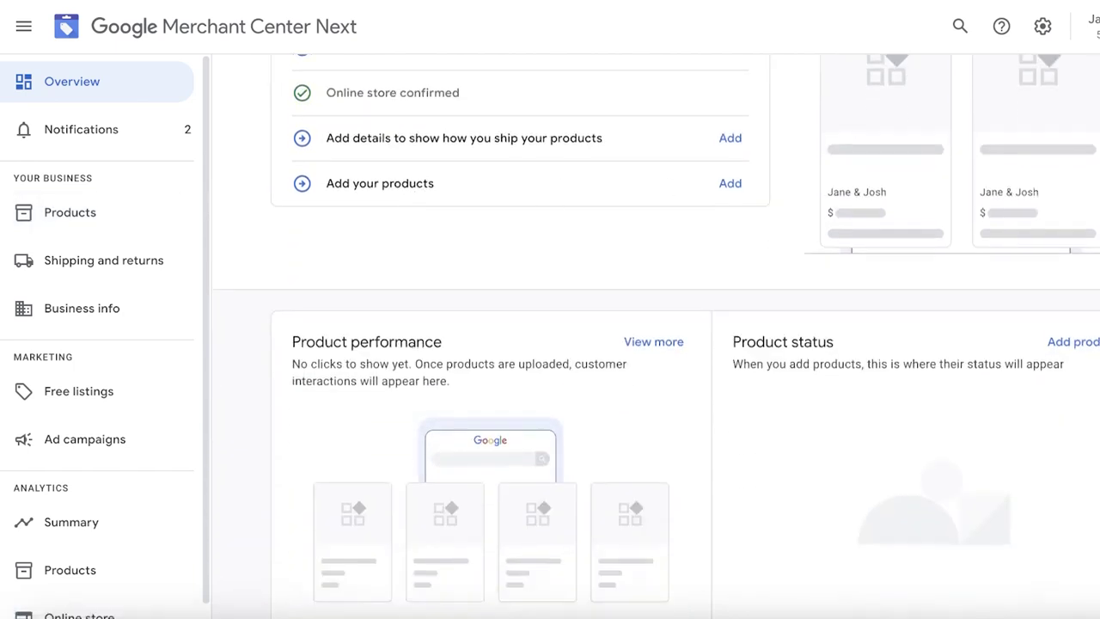
pyautogui.click(1089, 26)
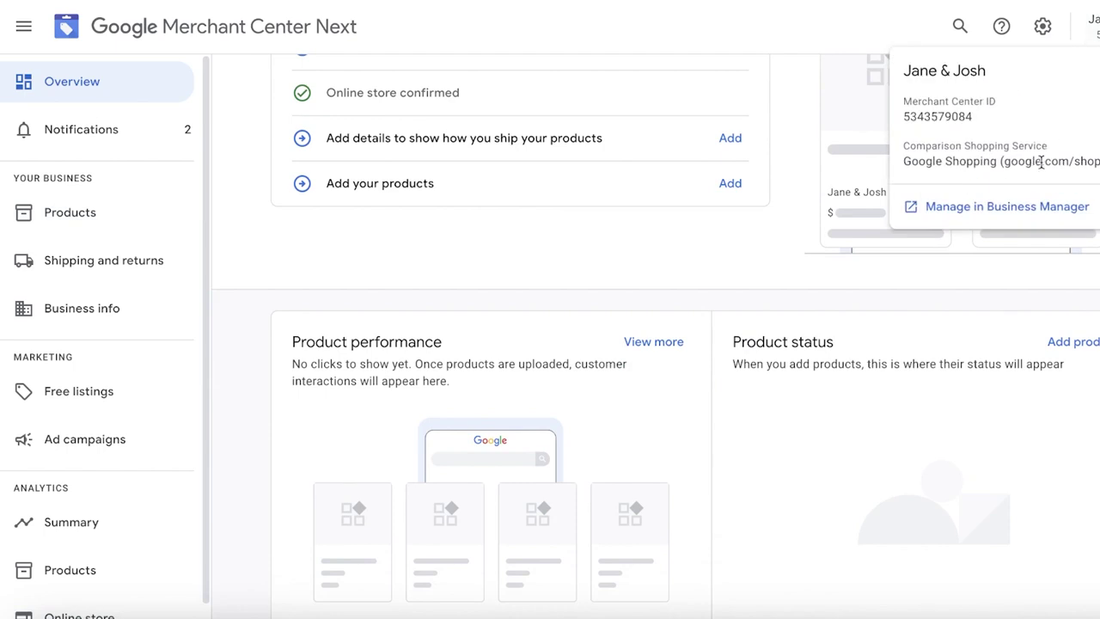
pyautogui.click(996, 215)
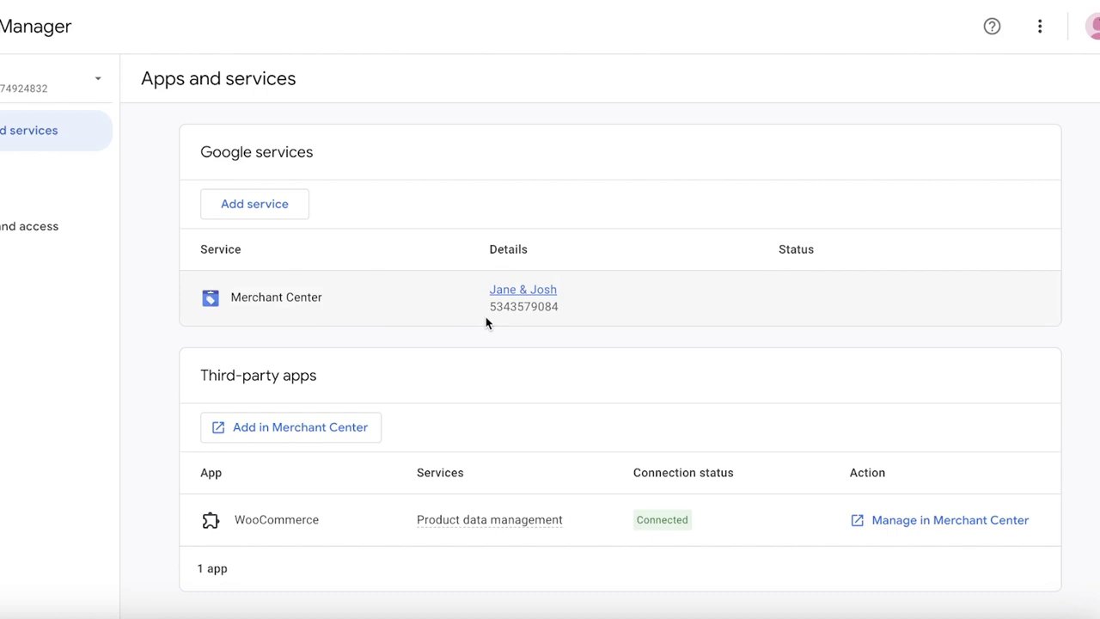
# - Review the linked apps and services list and start adding a Google service
pyautogui.scroll(-1, 486, 322)
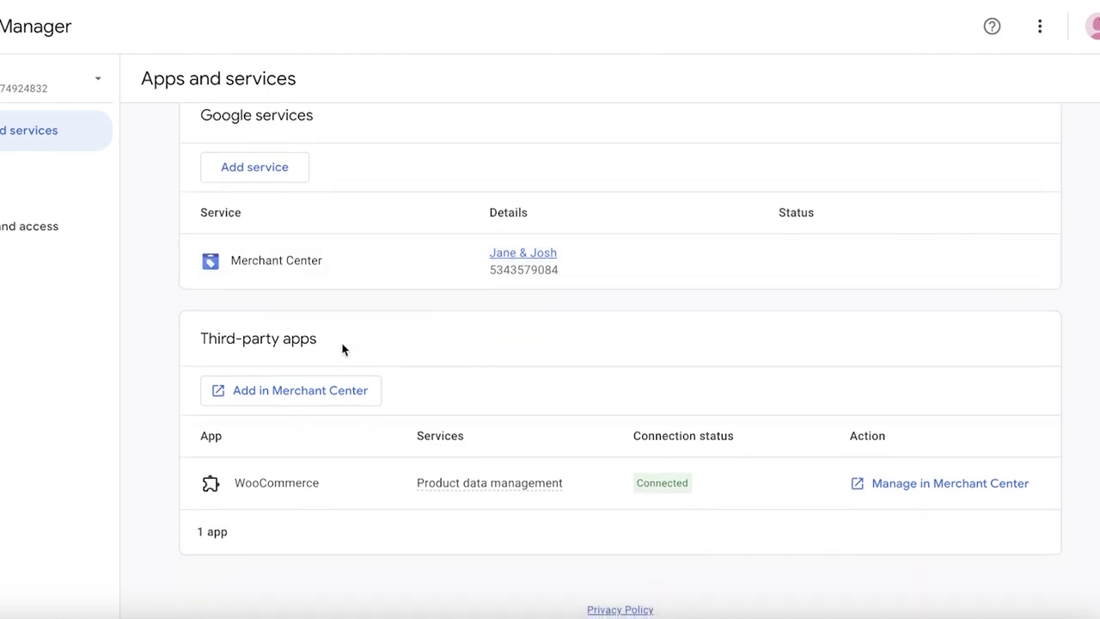
pyautogui.scroll(1, 341, 349)
pyautogui.click(264, 209)
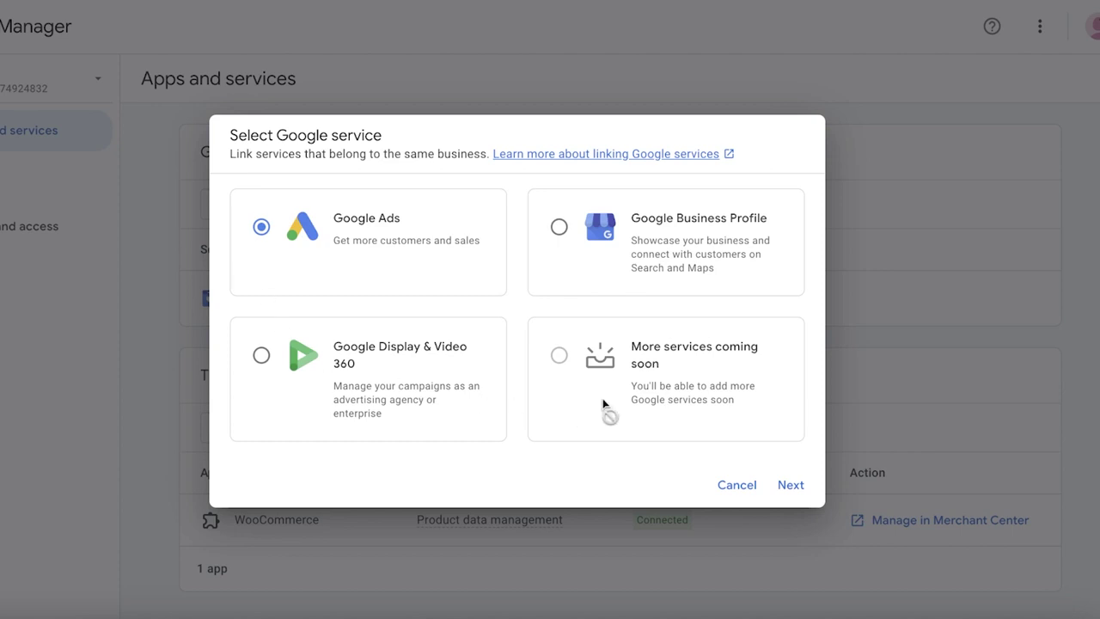
# - Link the Salon store's Google Business Profile as a service in Business Manager
pyautogui.click(596, 244)
pyautogui.click(787, 485)
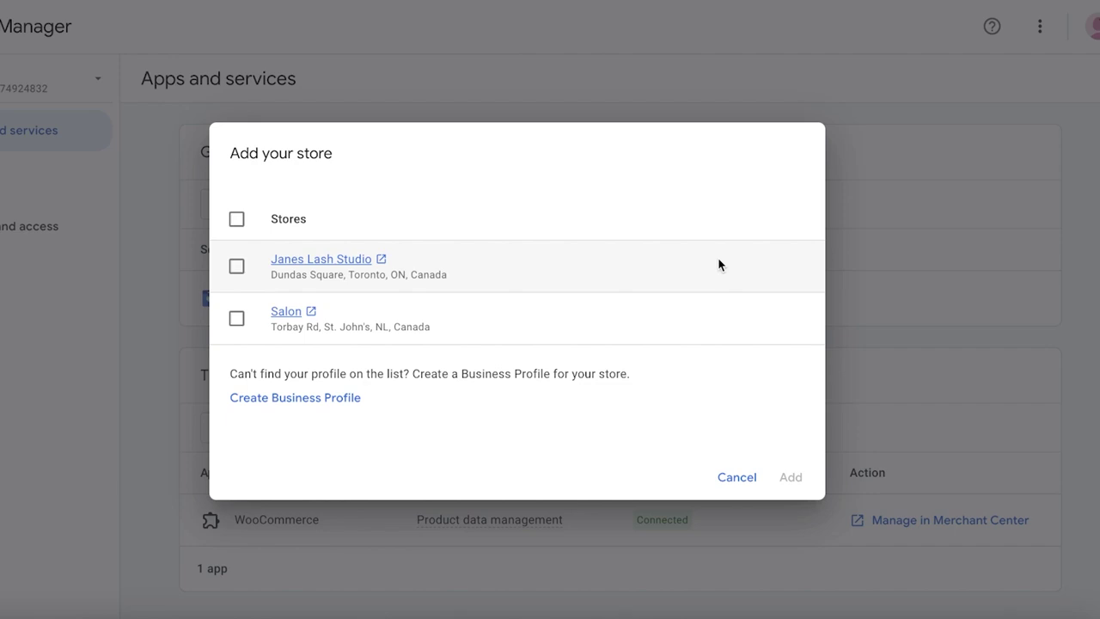
pyautogui.click(236, 318)
pyautogui.click(790, 480)
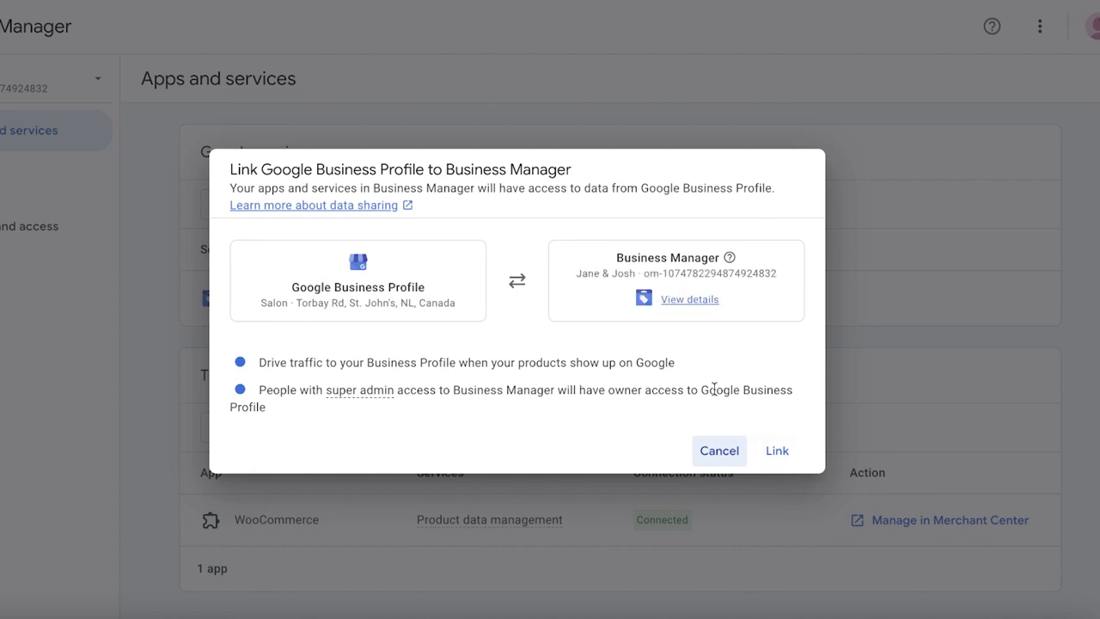
pyautogui.click(777, 450)
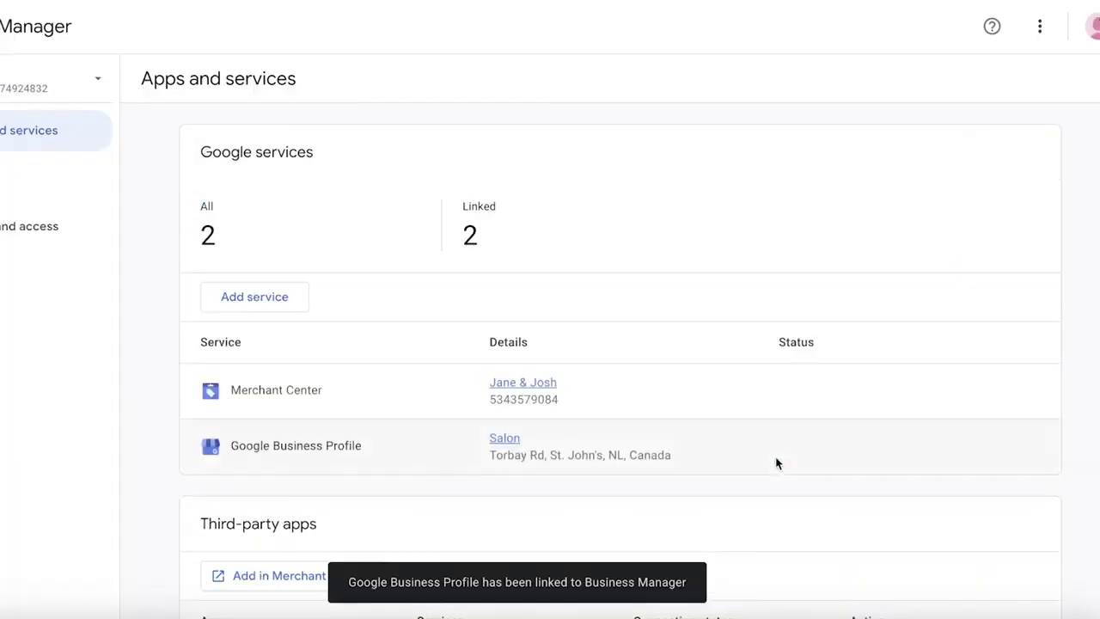
# - Open the Merchant Center service's details and follow its account link
pyautogui.click(484, 387)
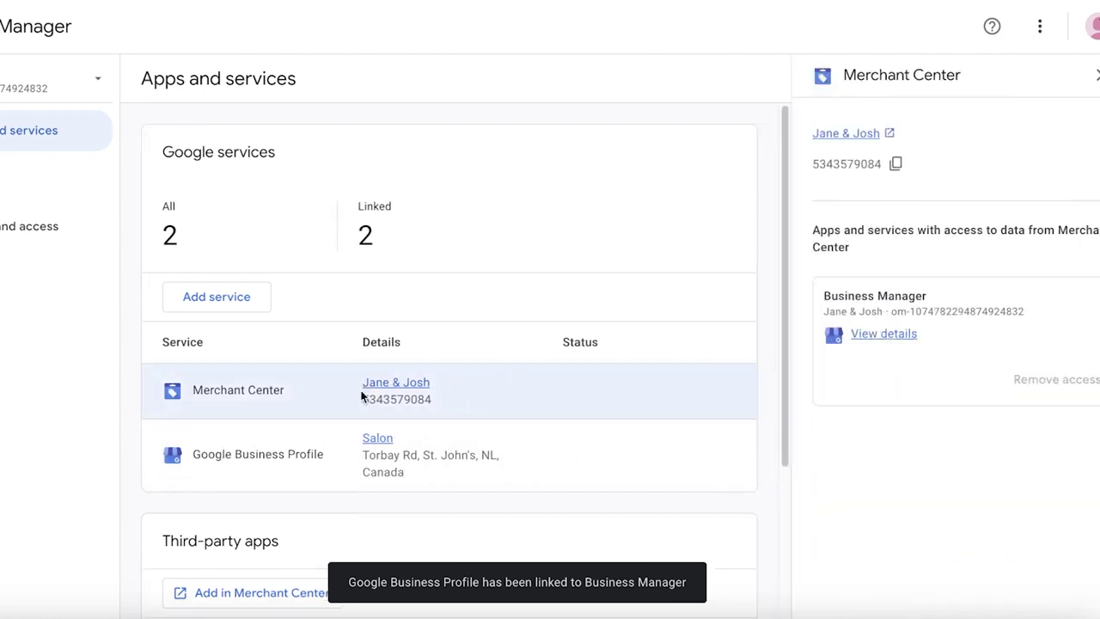
pyautogui.click(864, 140)
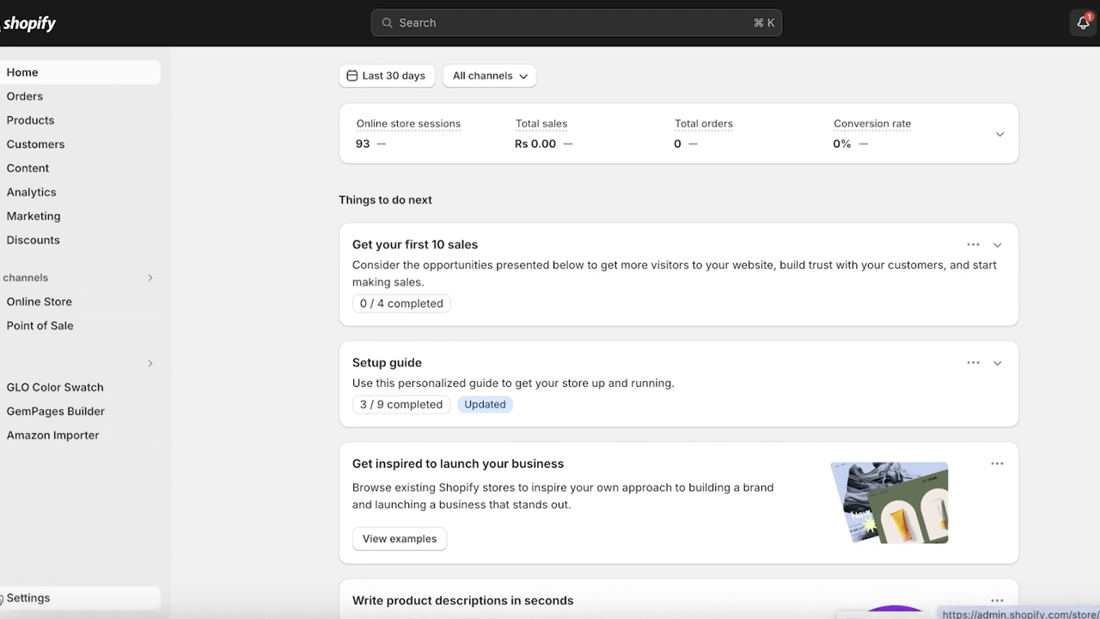
# - Go to the Shopify App Store from Settings > Apps and sales channels
pyautogui.click(12, 597)
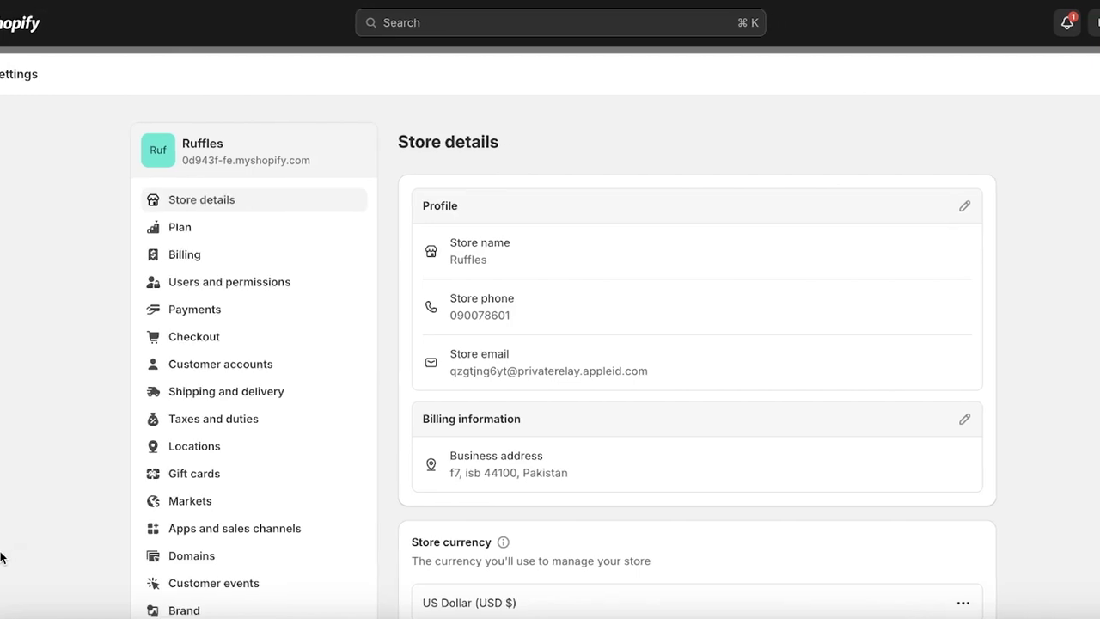
pyautogui.click(189, 526)
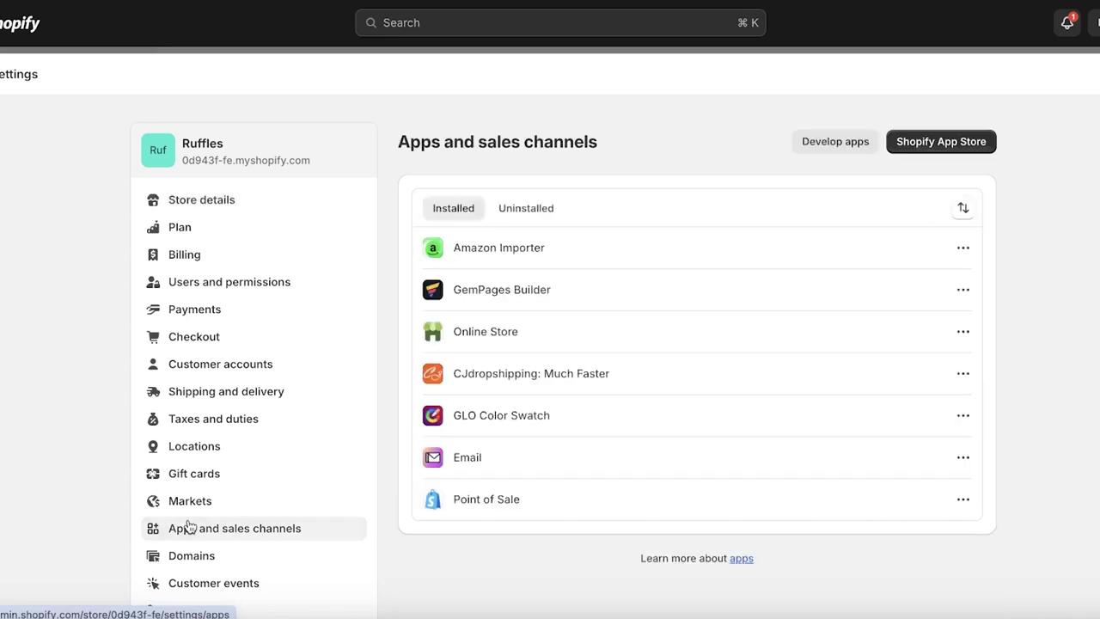
pyautogui.click(965, 146)
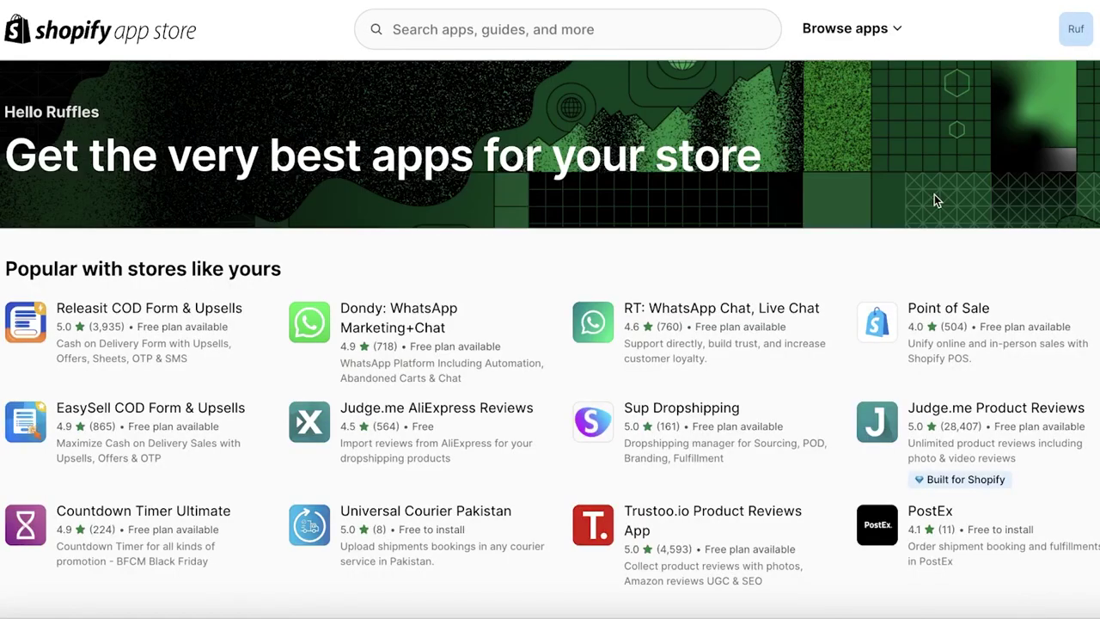
# - Search the App Store for 'google' and start installing the Google & YouTube app
pyautogui.click(688, 31)
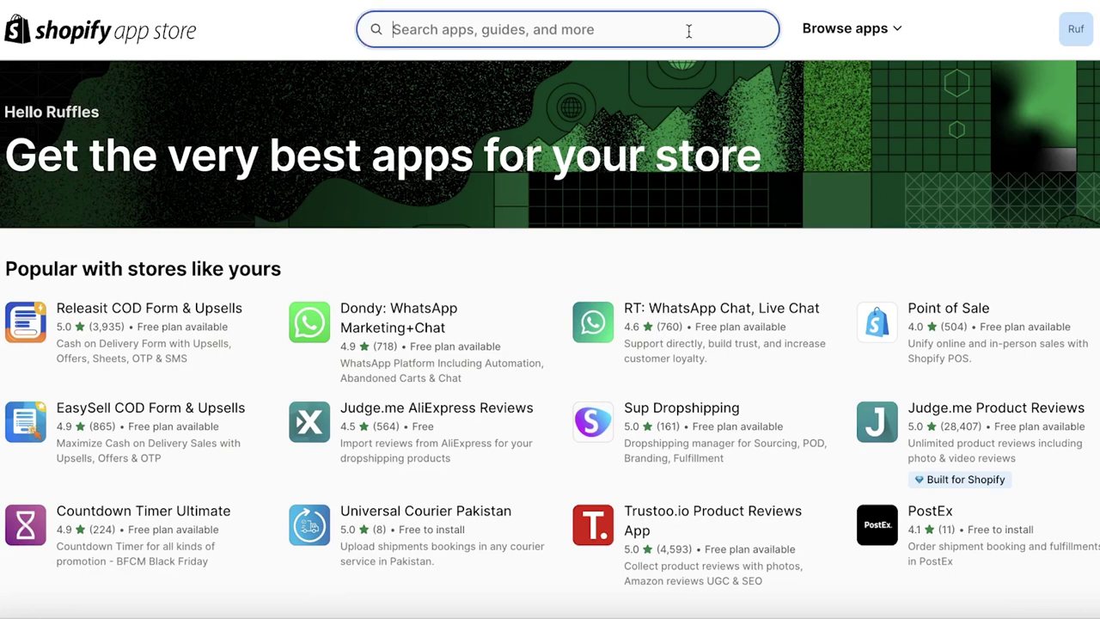
pyautogui.write('google')
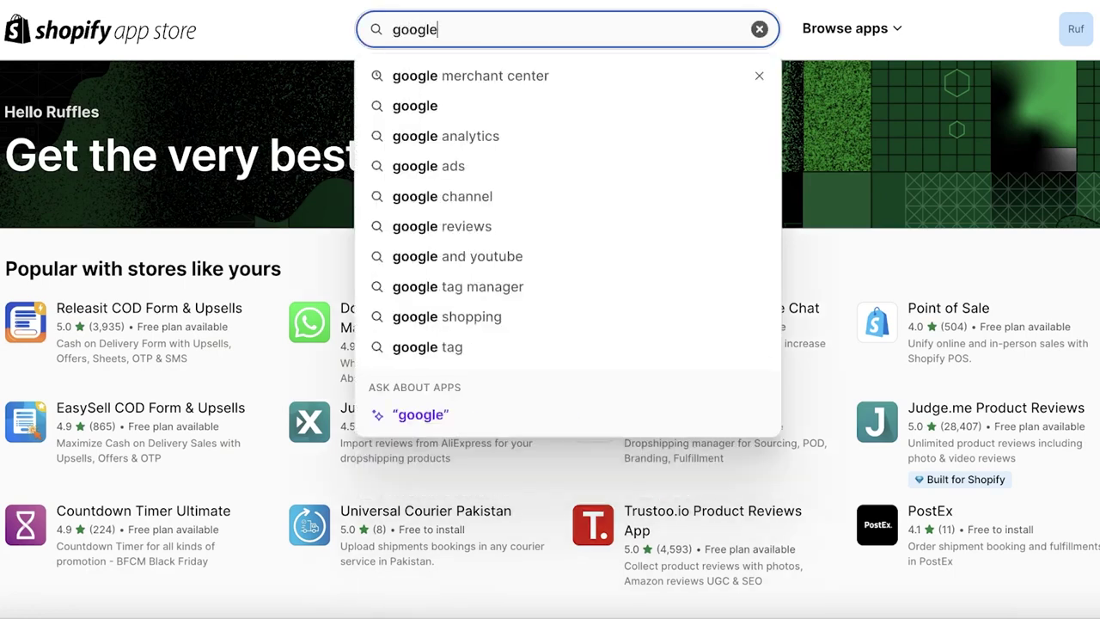
pyautogui.press('Return')
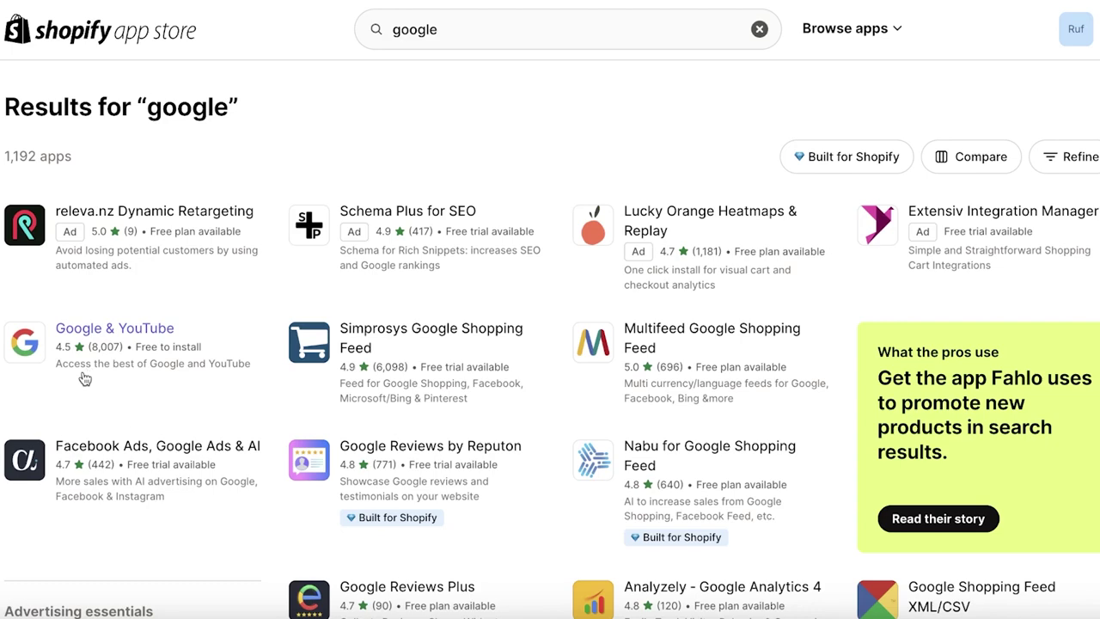
pyautogui.click(31, 364)
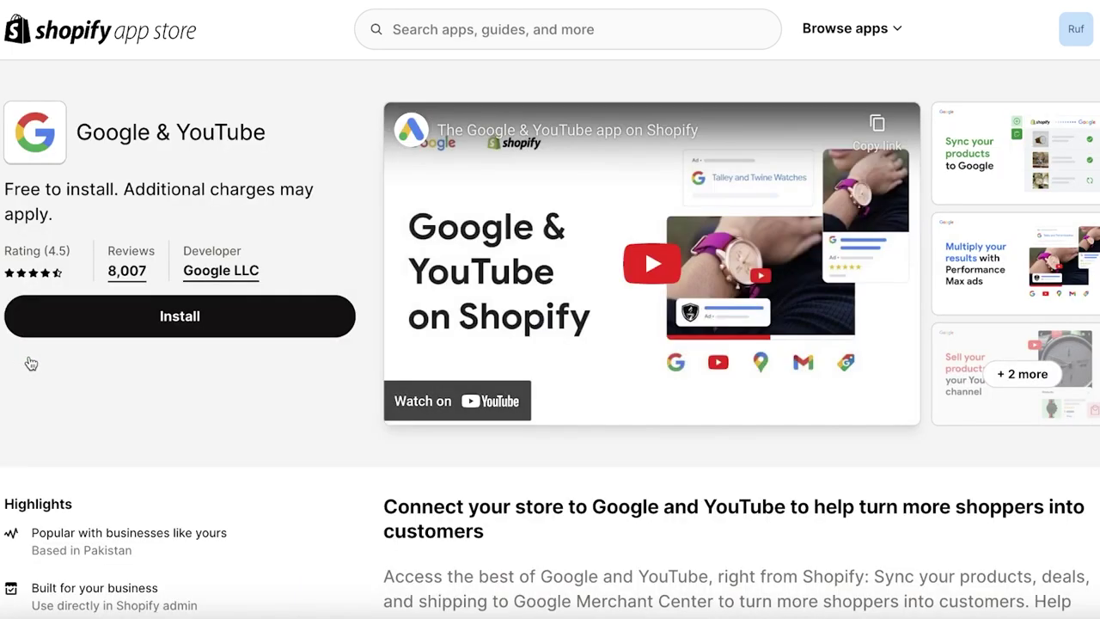
pyautogui.click(182, 318)
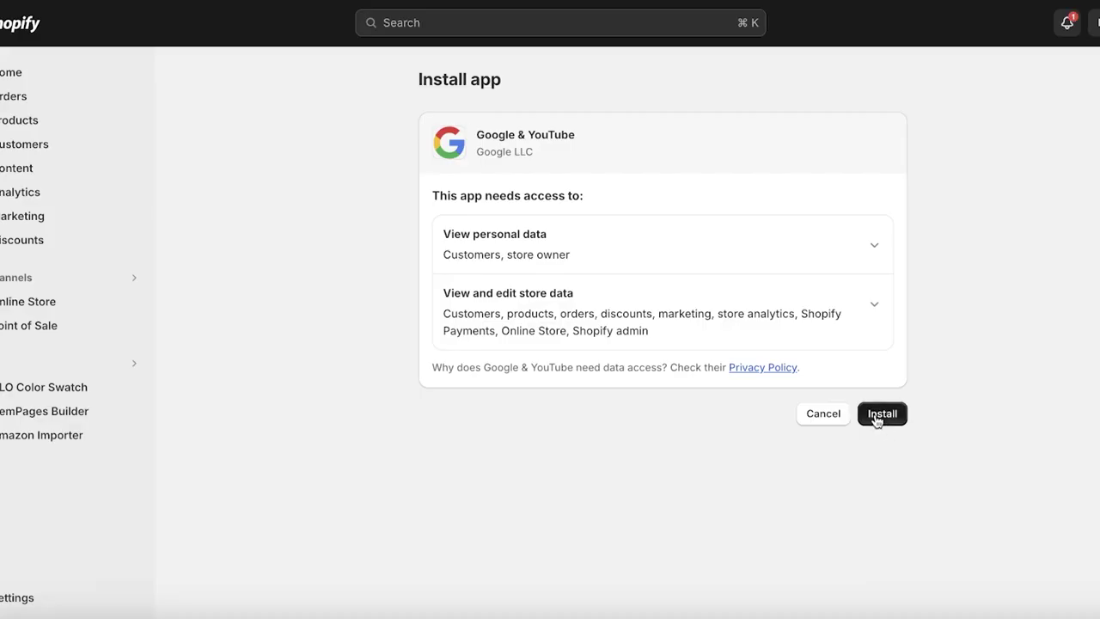
# - Install Google & YouTube, pin it in the sidebar, and begin connecting a Google account
pyautogui.click(876, 418)
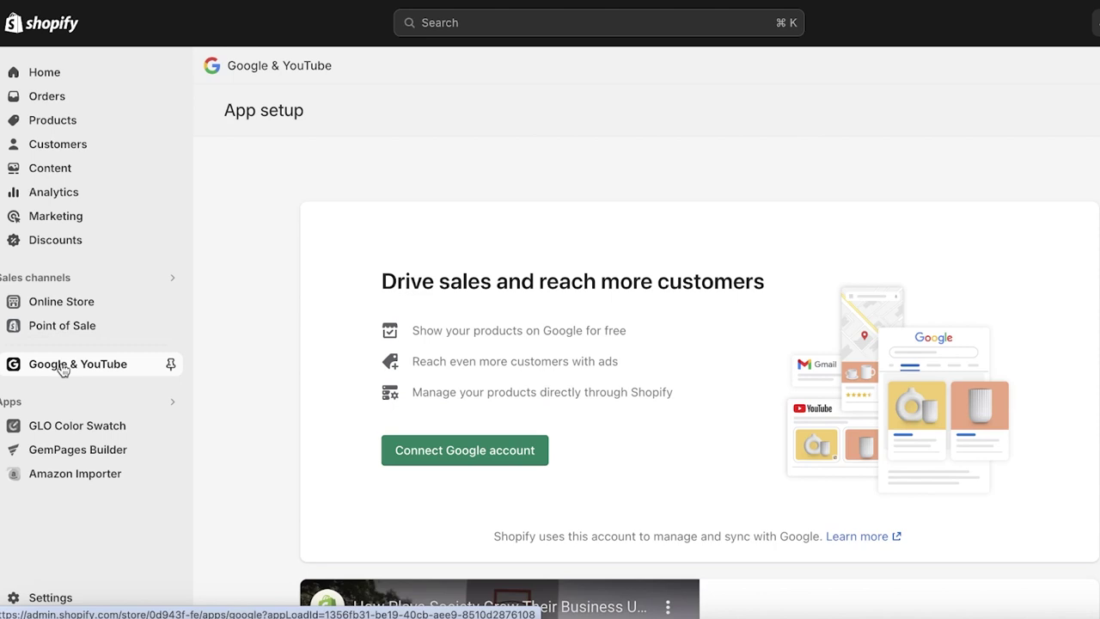
pyautogui.click(169, 365)
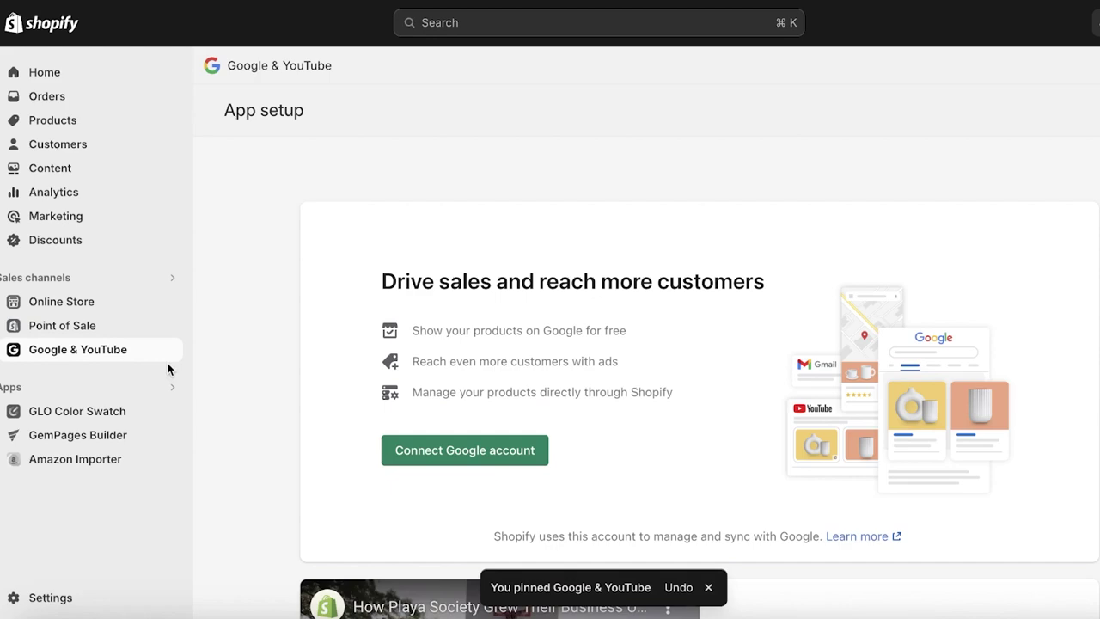
pyautogui.scroll(-4, 556, 306)
pyautogui.scroll(4, 556, 306)
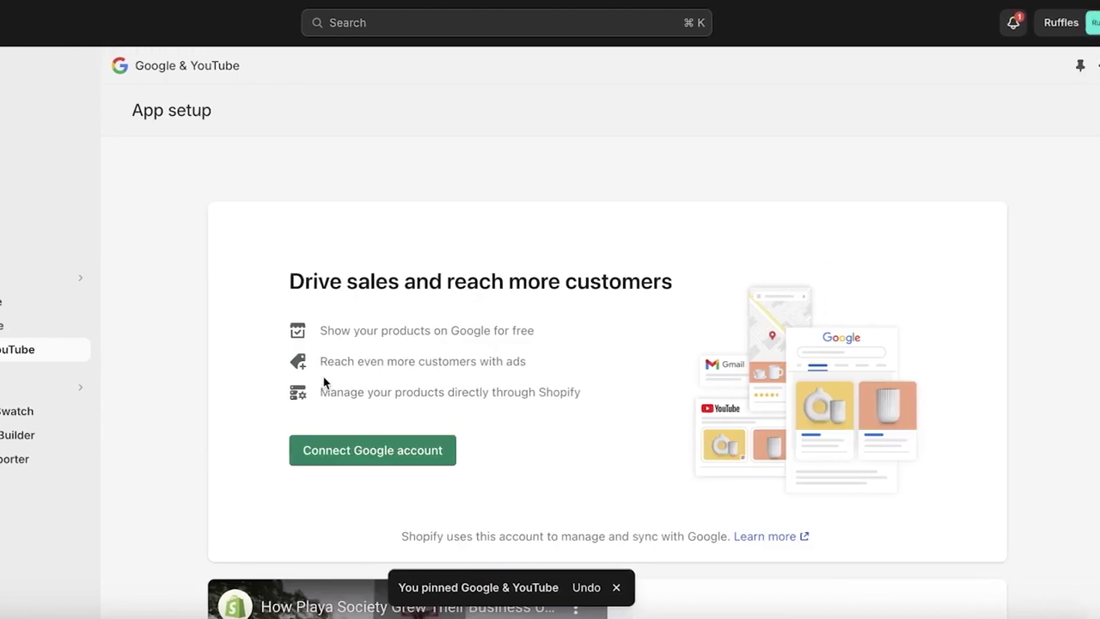
pyautogui.click(339, 458)
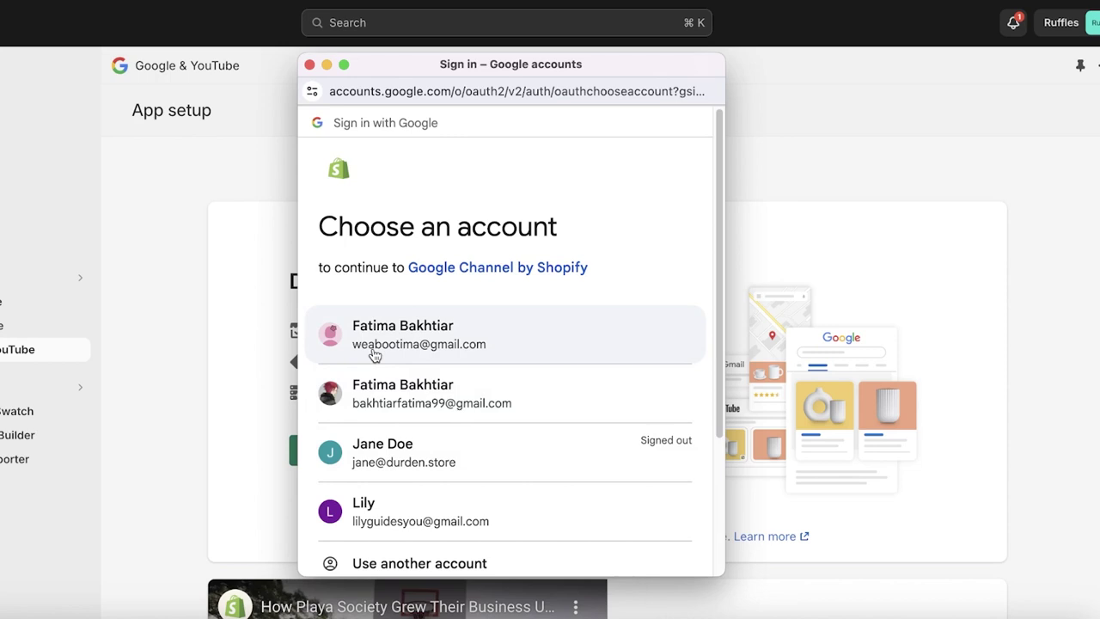
# - Sign in with the store's Google account and allow Google Channel by Shopify access
pyautogui.click(374, 352)
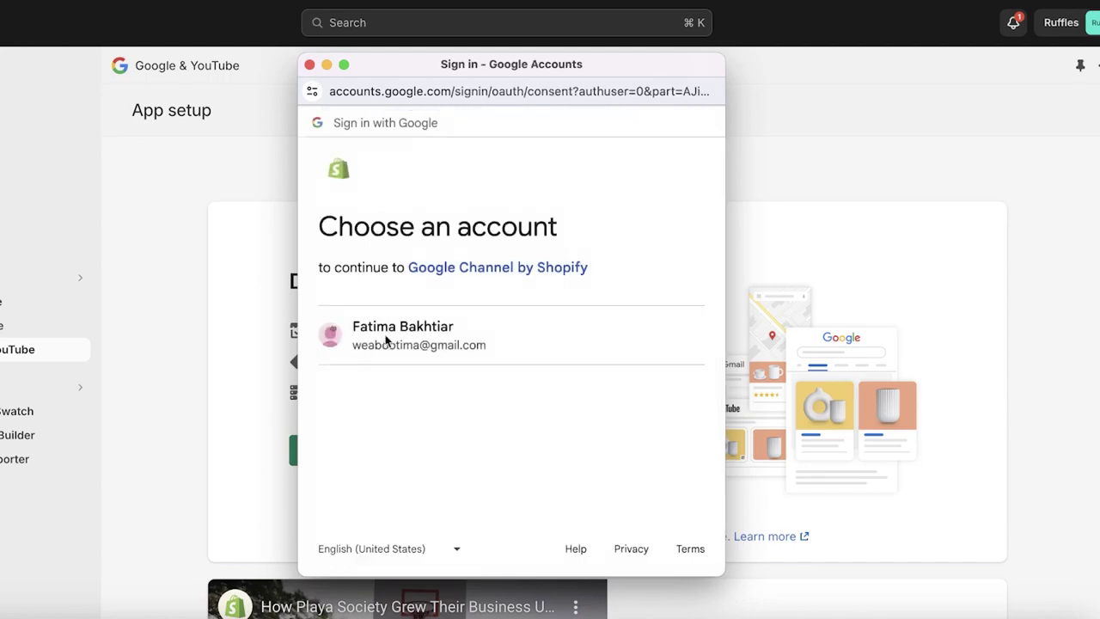
pyautogui.scroll(-3, 481, 300)
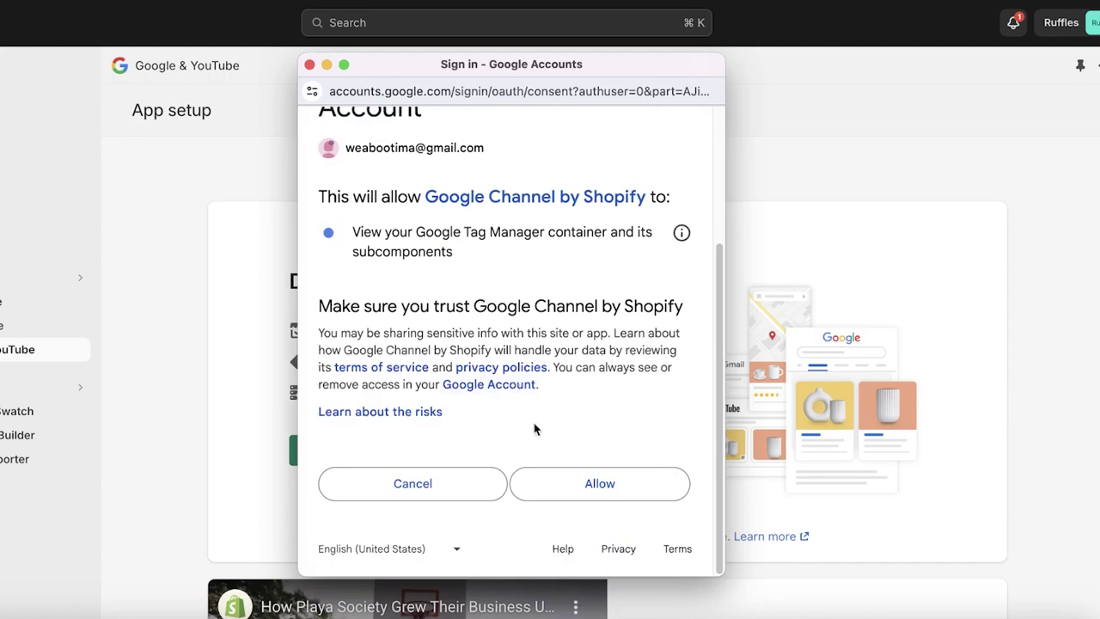
pyautogui.click(576, 478)
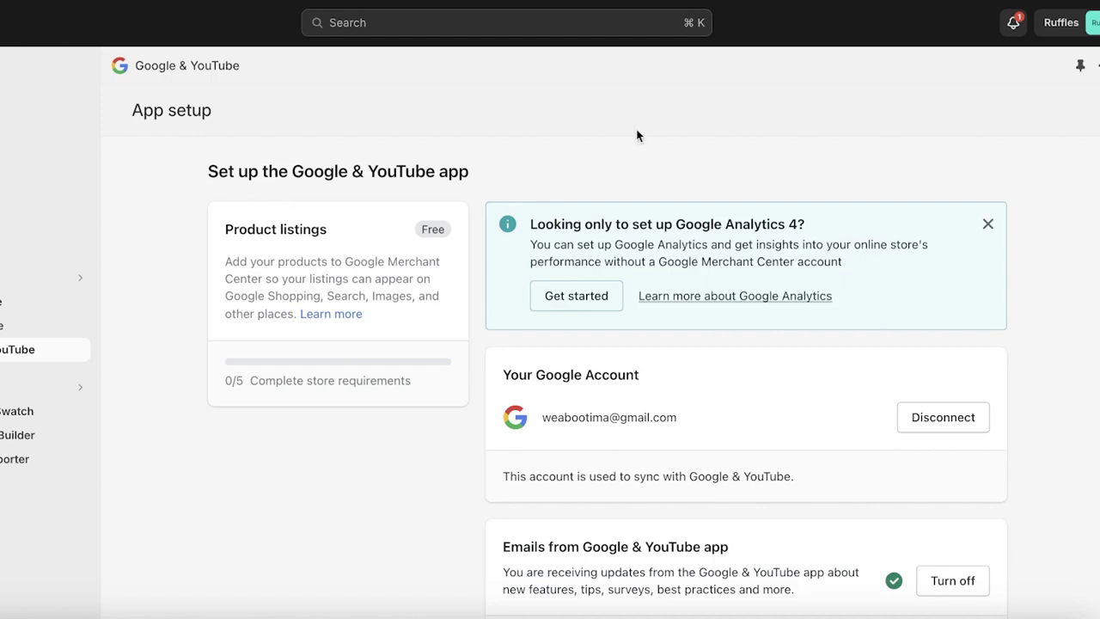
# - Dismiss the Google Analytics 4 banner and review the store requirements checklist
pyautogui.click(987, 224)
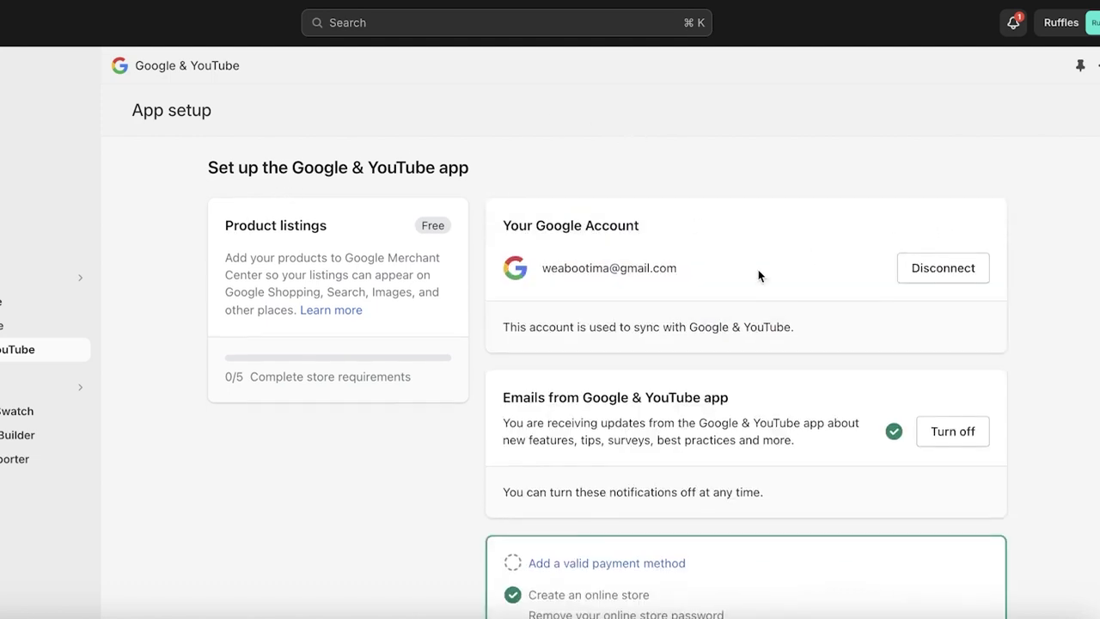
pyautogui.scroll(-2, 579, 250)
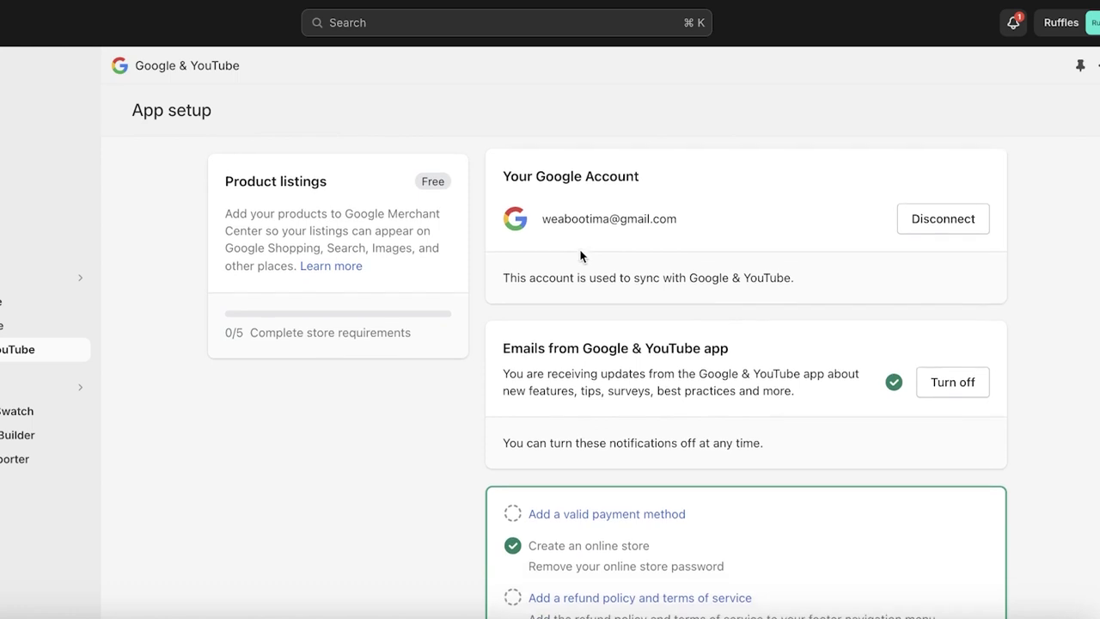
pyautogui.scroll(-4, 556, 340)
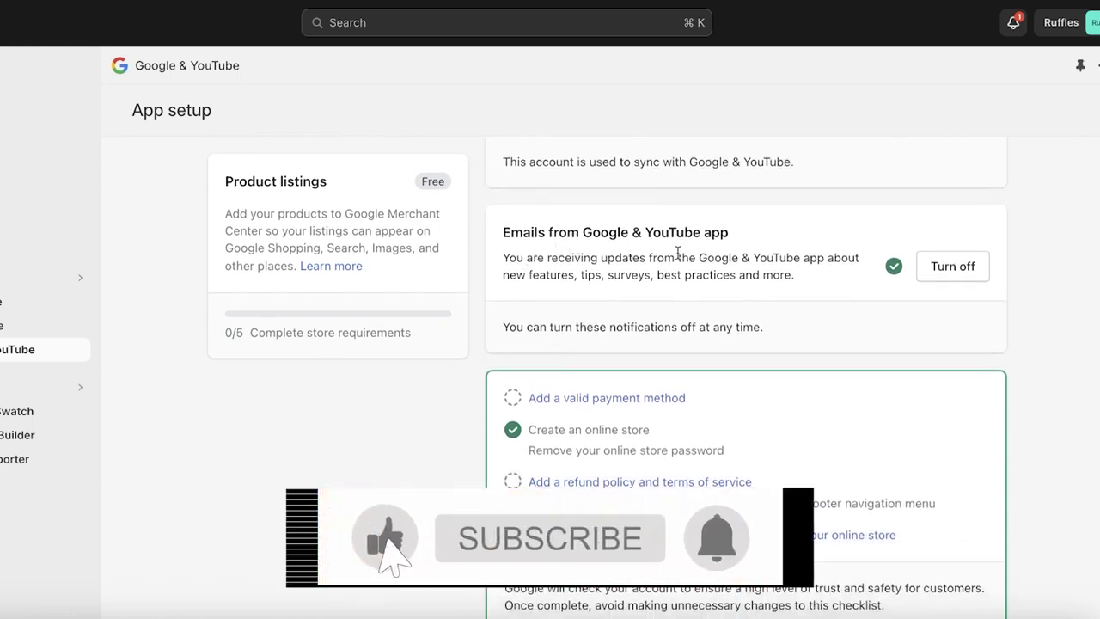
pyautogui.scroll(-1, 725, 252)
pyautogui.scroll(-6, 724, 253)
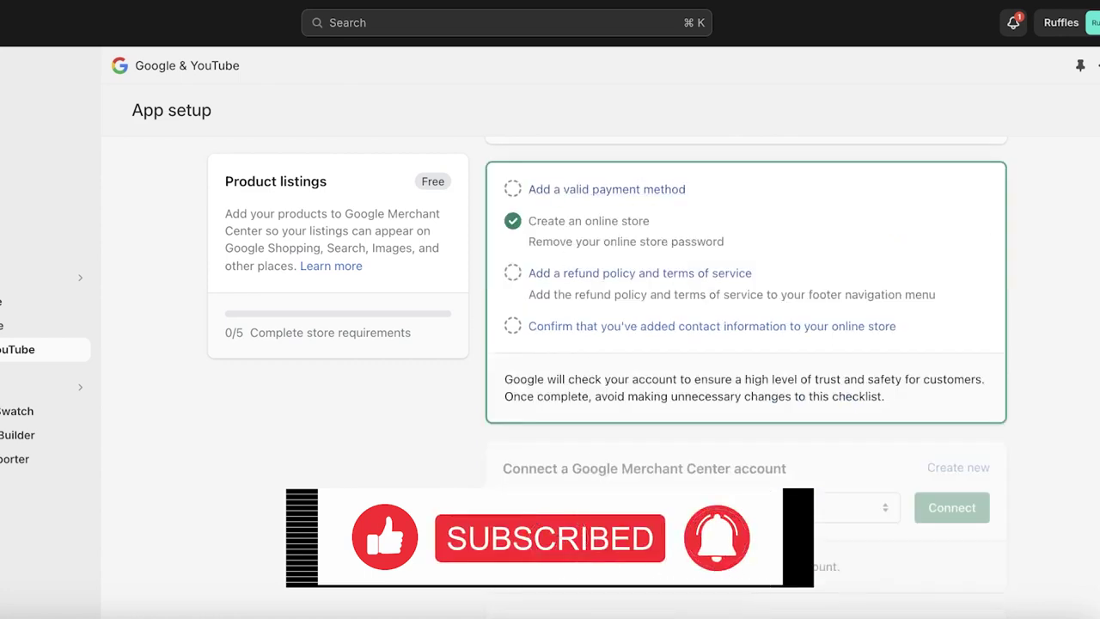
pyautogui.scroll(-1, 636, 343)
pyautogui.scroll(-5, 635, 524)
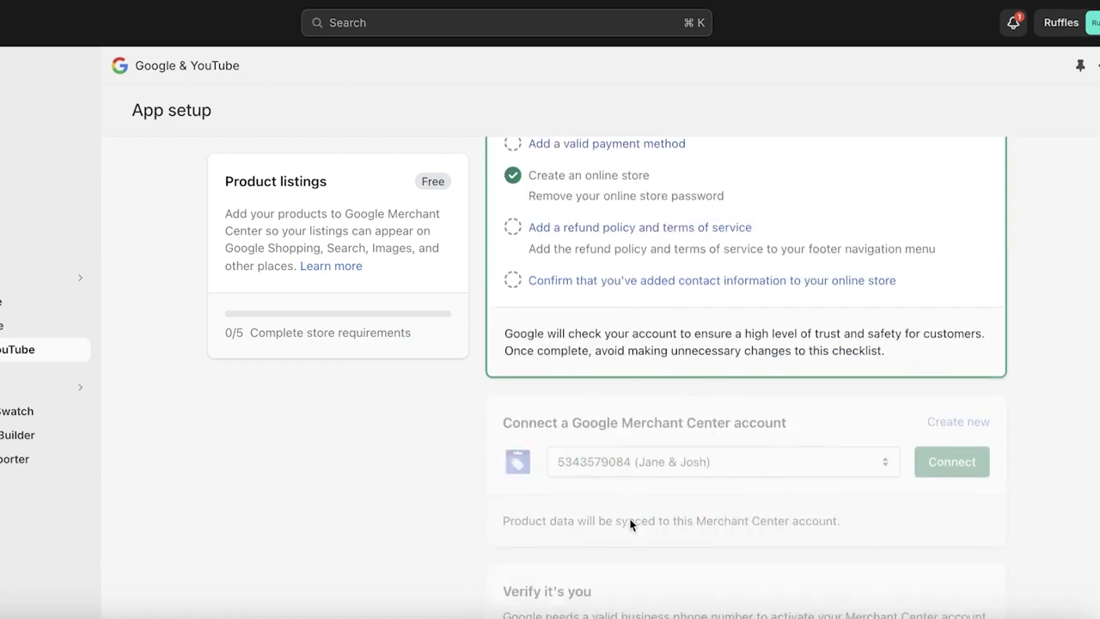
pyautogui.scroll(-5, 622, 234)
pyautogui.scroll(1, 622, 234)
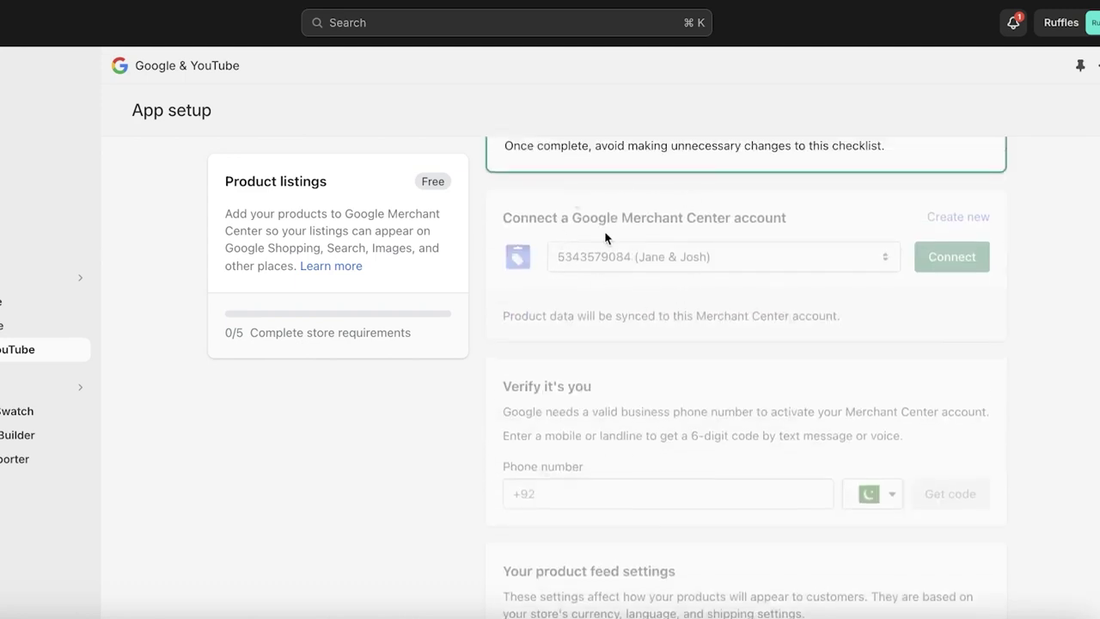
pyautogui.scroll(4, 663, 254)
pyautogui.scroll(3, 526, 262)
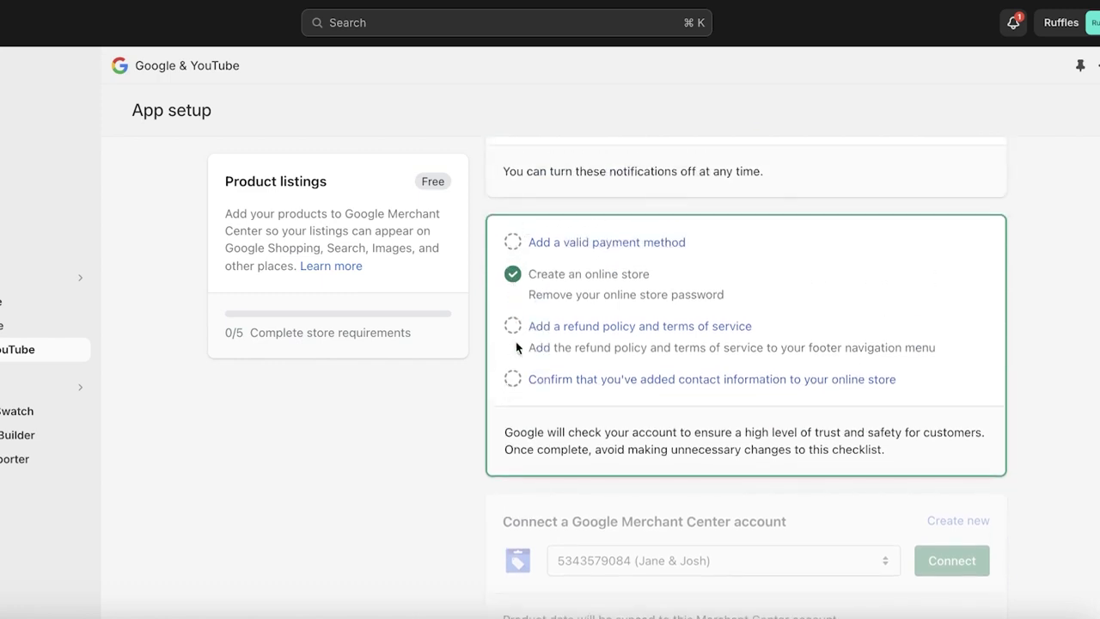
# - Activate Cash on Delivery (COD) as the store's manual payment method
pyautogui.click(562, 243)
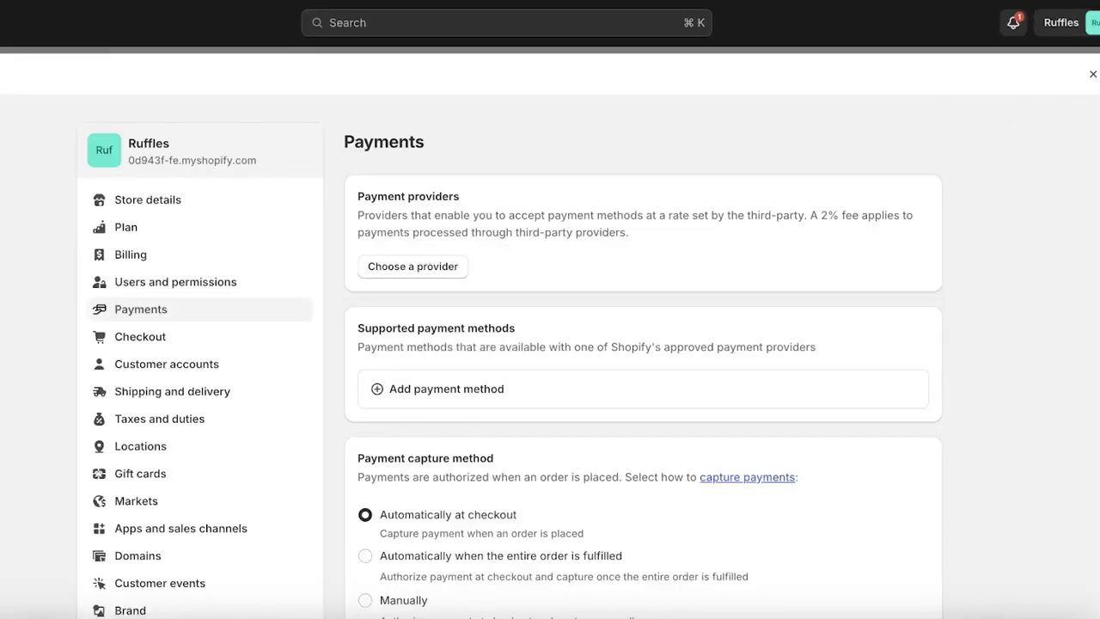
pyautogui.scroll(-5, 774, 271)
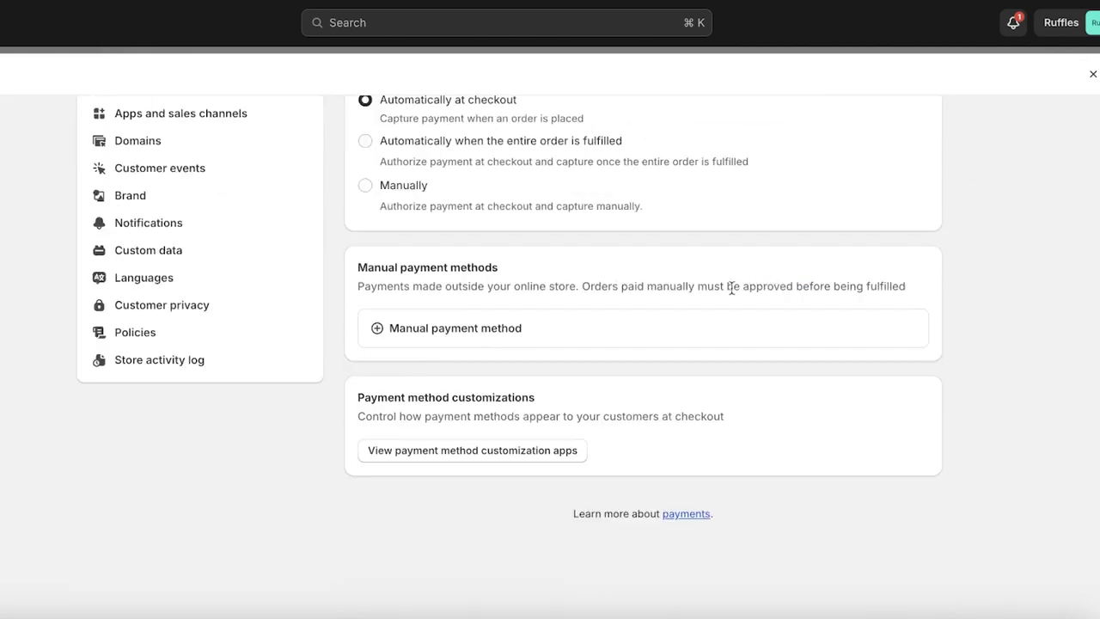
pyautogui.click(486, 333)
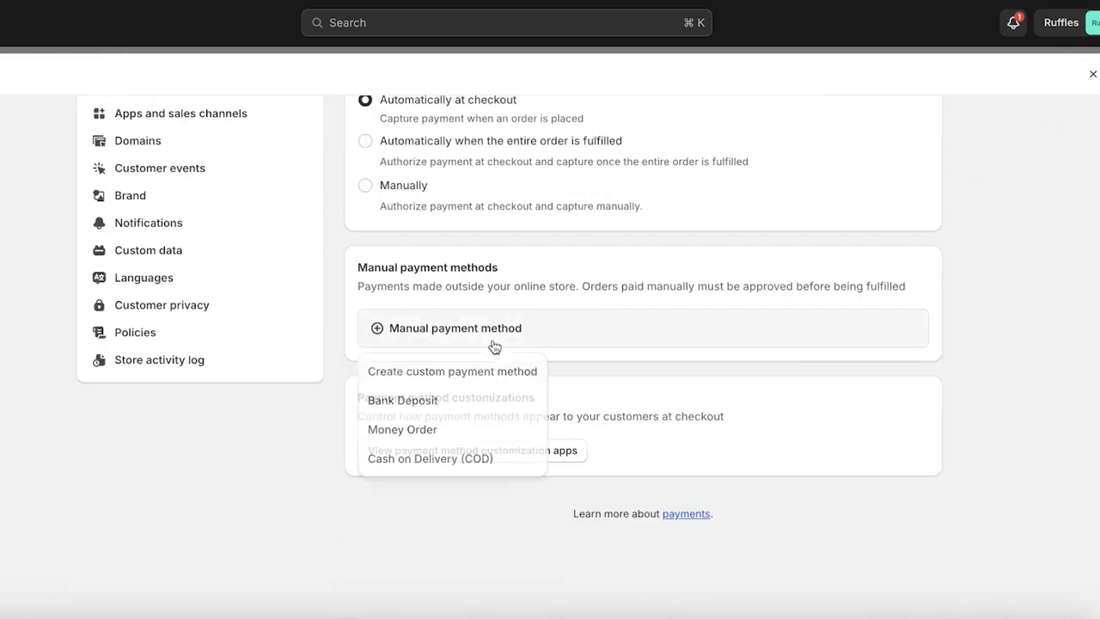
pyautogui.click(429, 458)
pyautogui.click(632, 475)
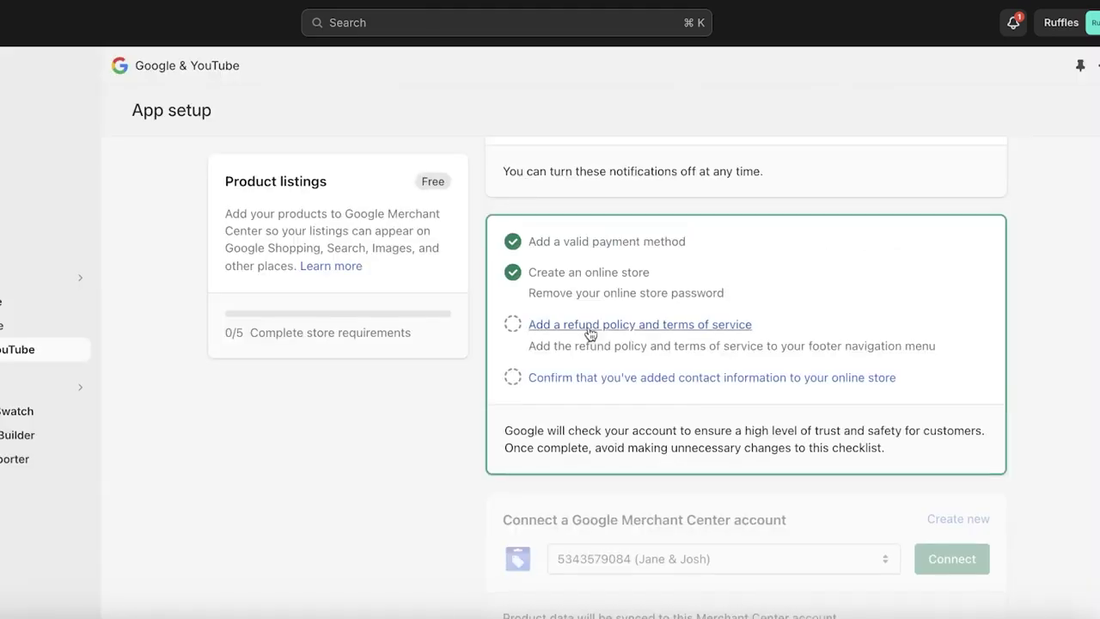
# - Fill the refund policy and terms of service with Shopify's template text
pyautogui.click(589, 328)
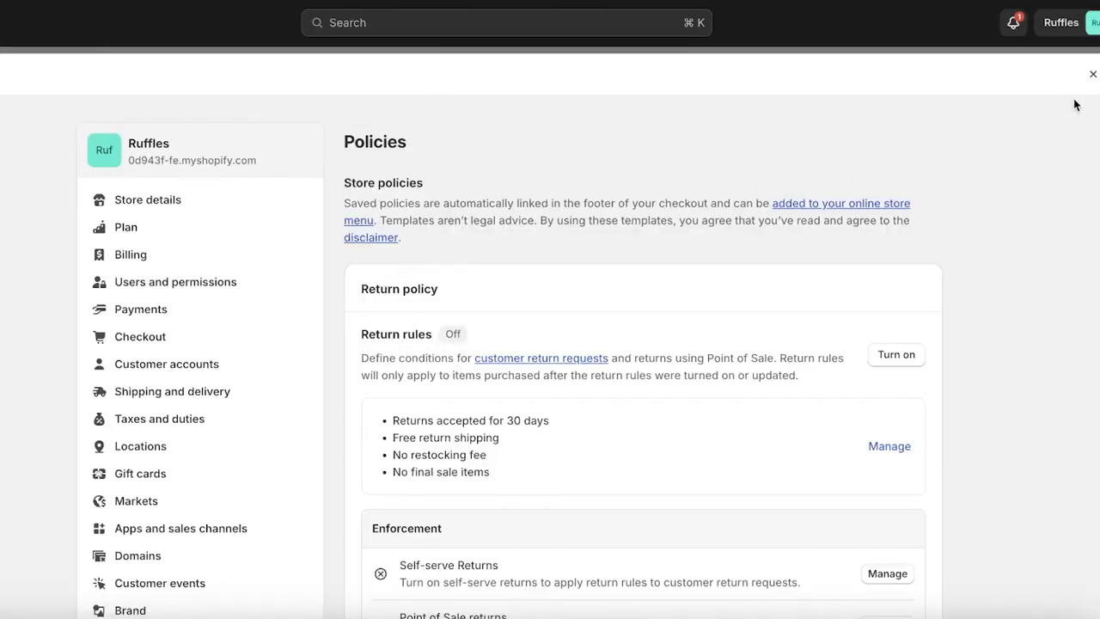
pyautogui.scroll(-5, 457, 238)
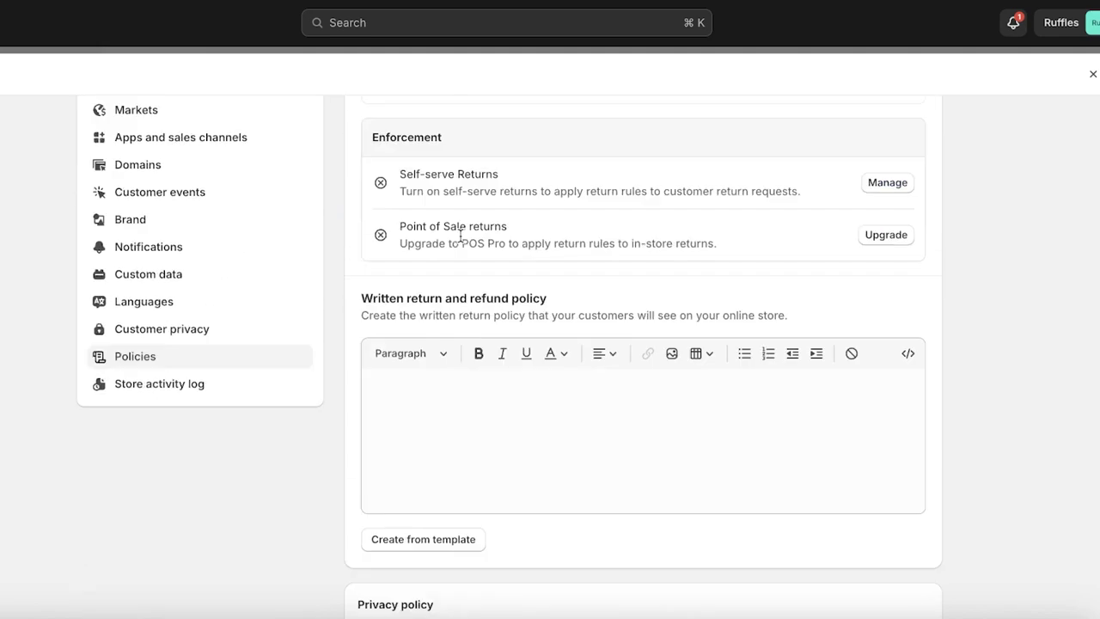
pyautogui.scroll(-1, 460, 235)
pyautogui.click(429, 453)
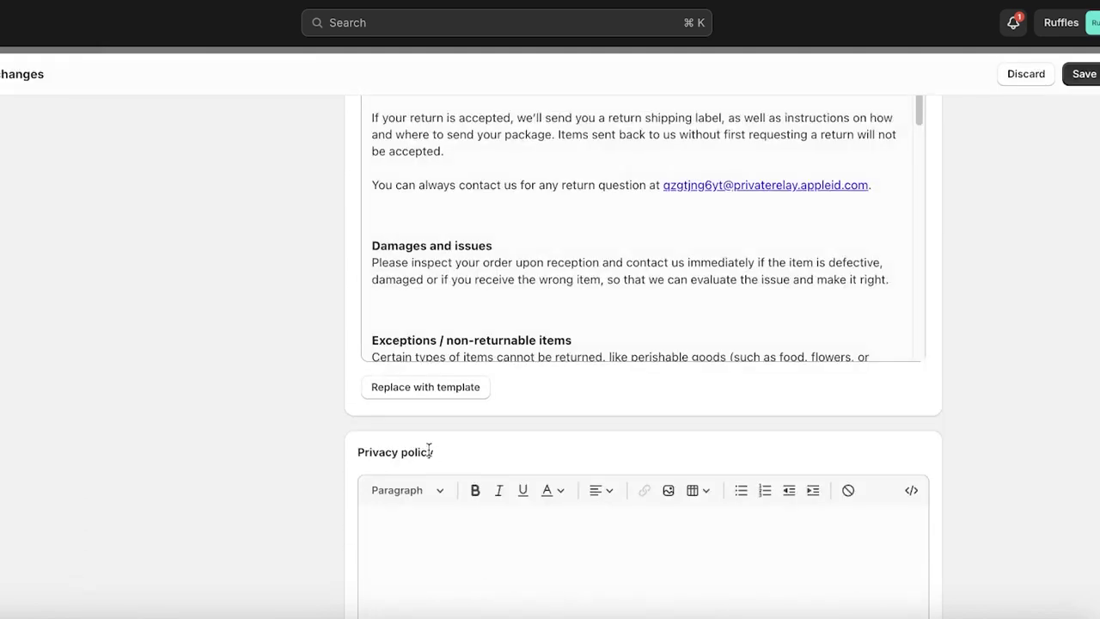
pyautogui.scroll(-5, 429, 449)
pyautogui.click(427, 258)
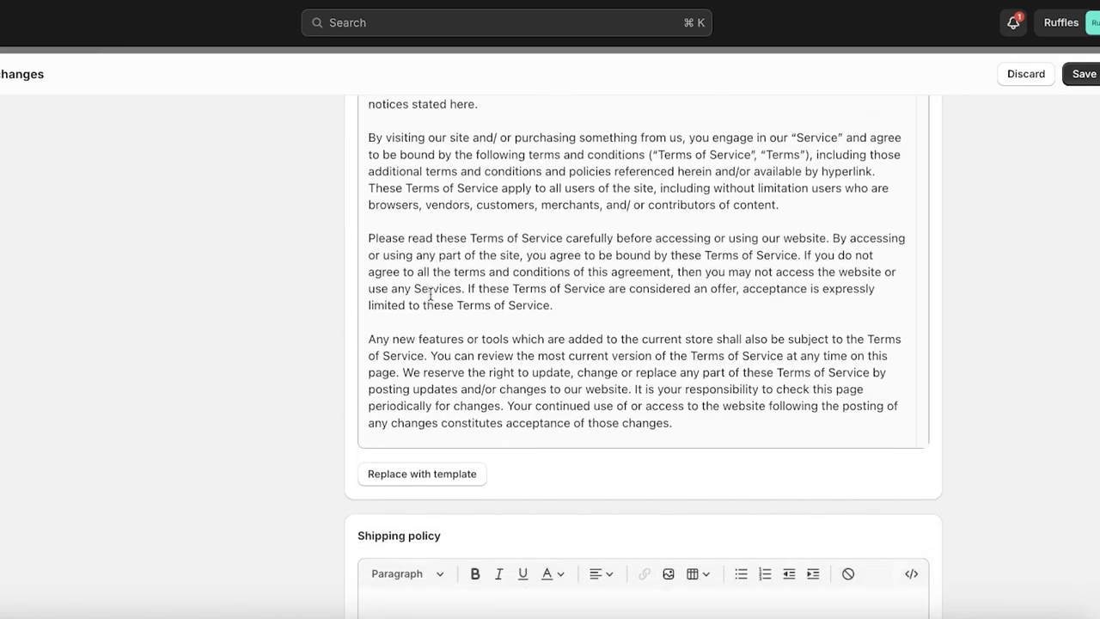
# - Fill the contact information policy from its template, save the policies, and return to the app setup
pyautogui.scroll(-7, 428, 310)
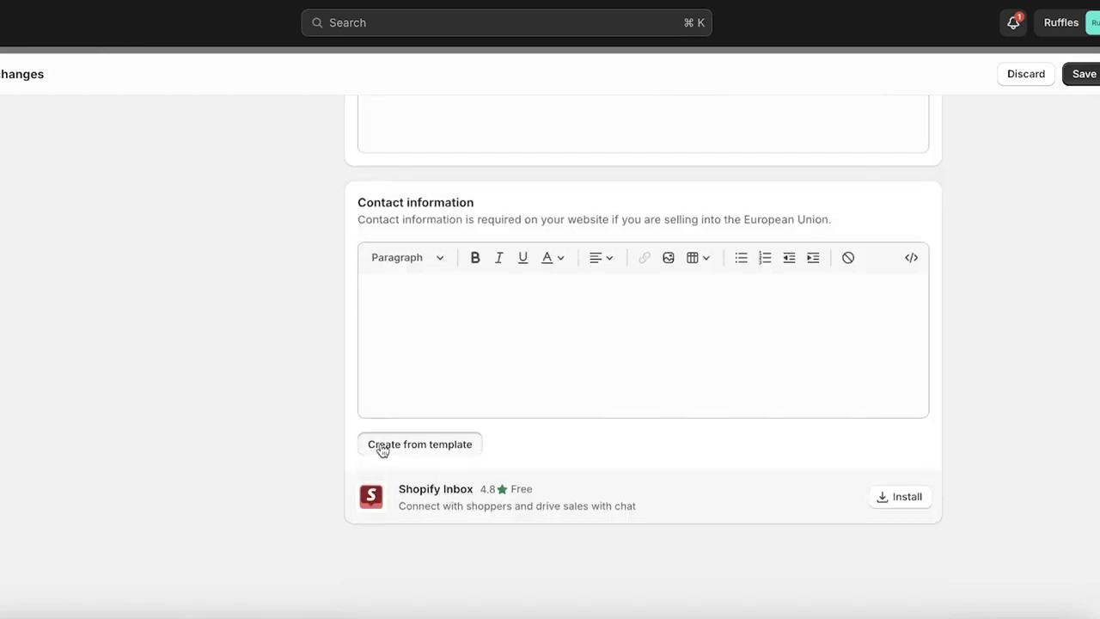
pyautogui.click(381, 447)
pyautogui.scroll(10, 594, 380)
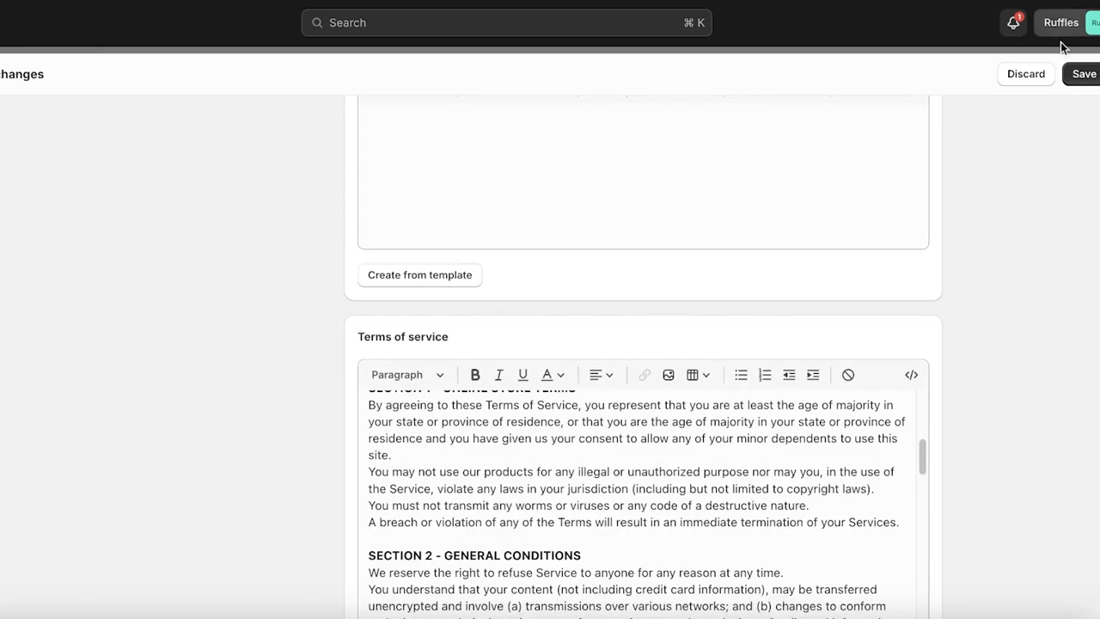
pyautogui.click(1074, 77)
pyautogui.hotkey('ctrl', 'w')
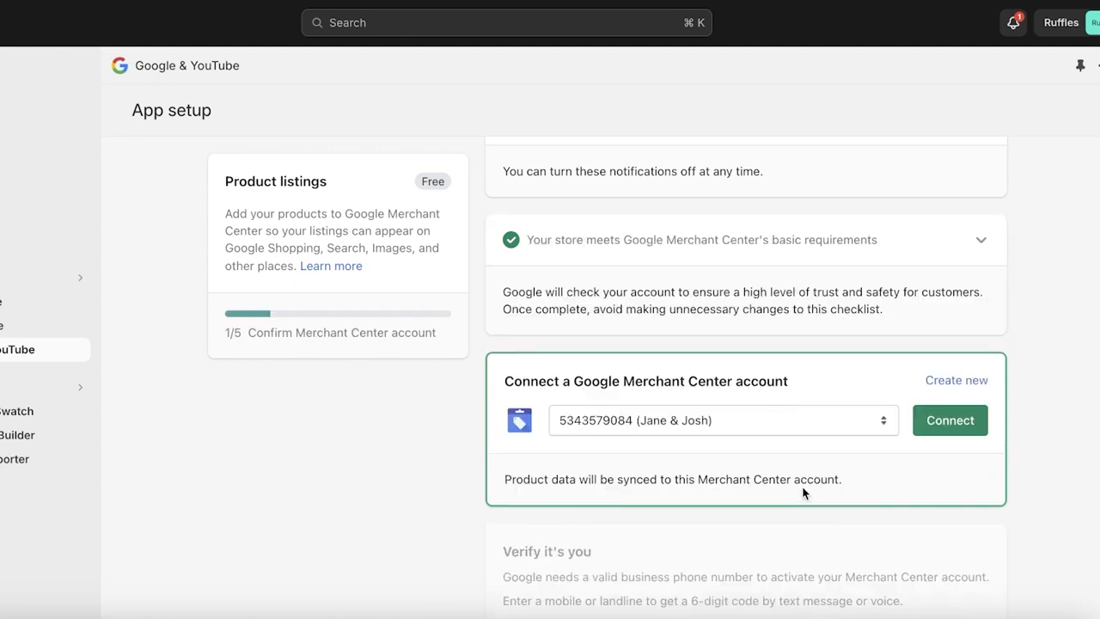
# - Expand the requirements checklist to confirm all four are met, keeping the same Merchant Center account selected
pyautogui.click(740, 239)
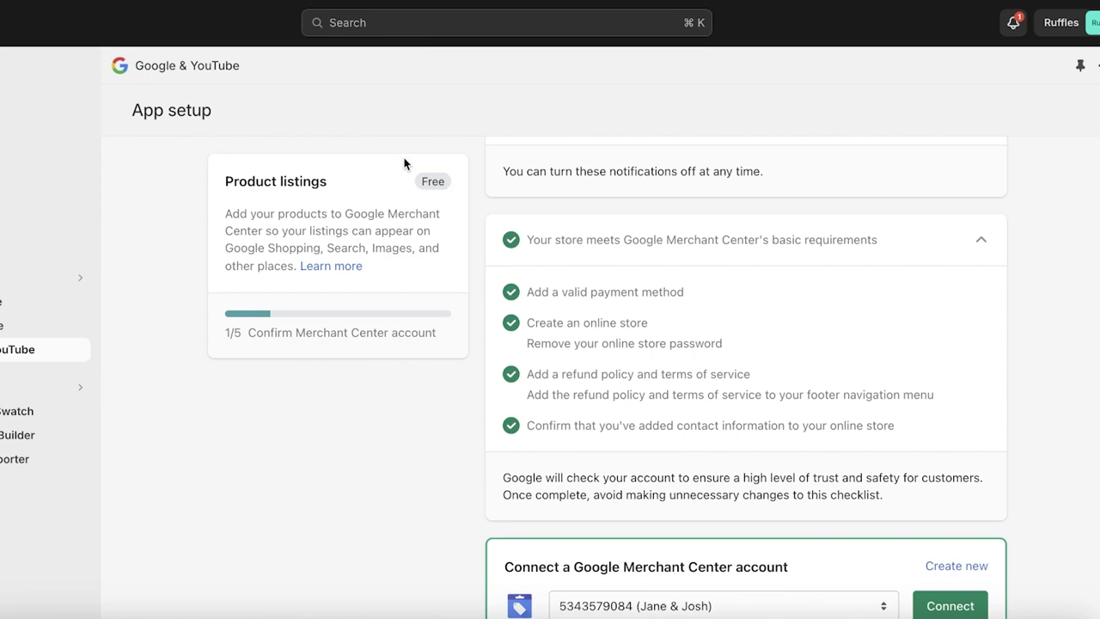
pyautogui.scroll(-5, 526, 267)
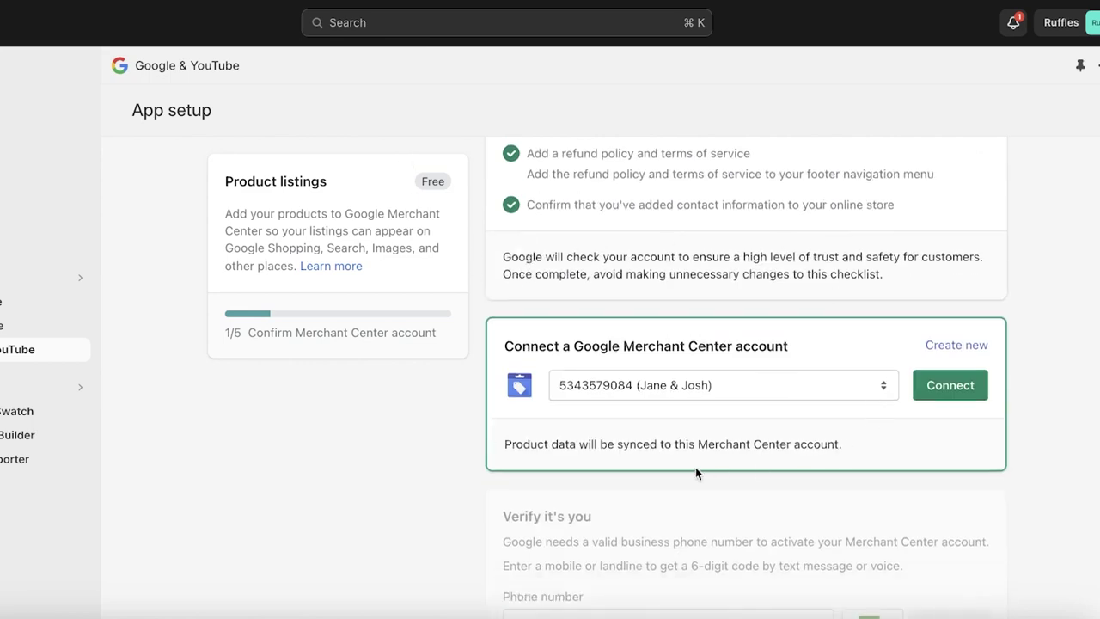
pyautogui.click(696, 383)
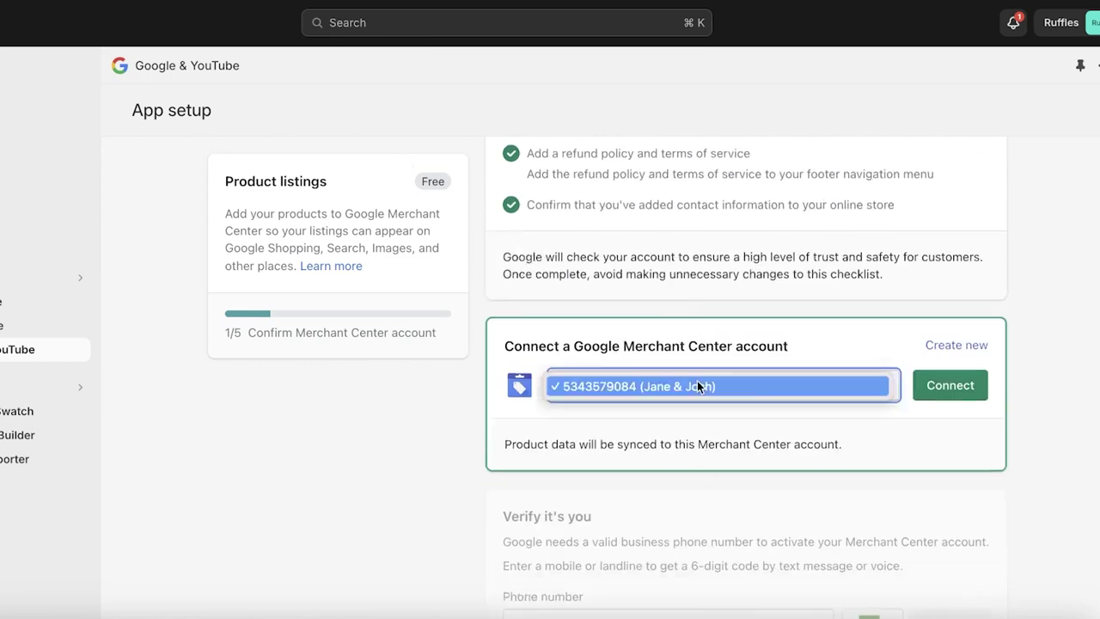
pyautogui.click(697, 385)
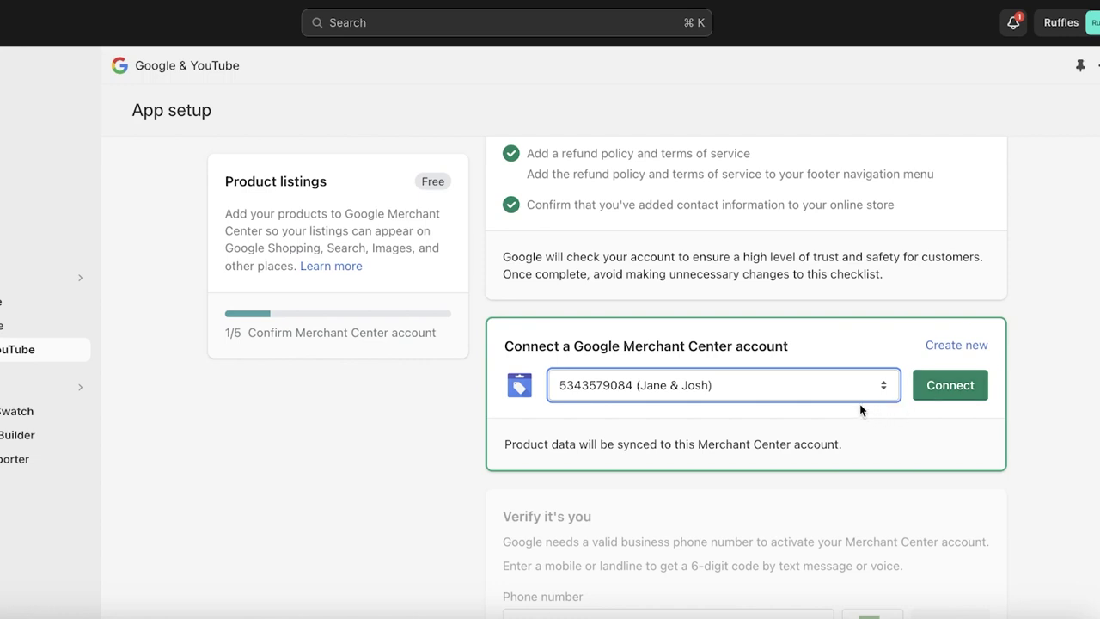
pyautogui.scroll(3, 843, 374)
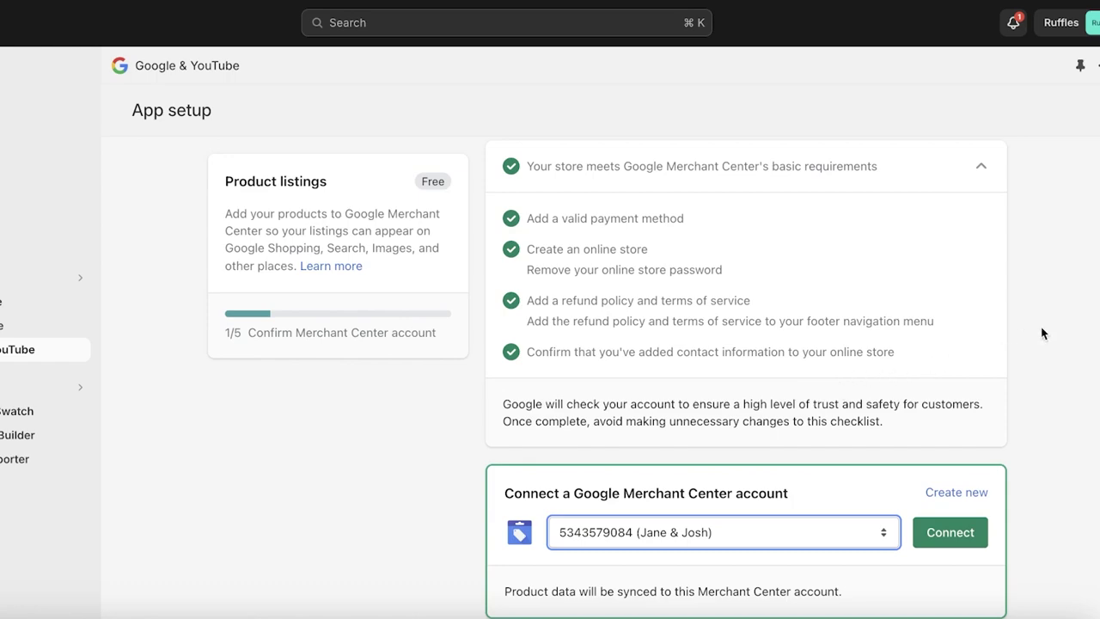
pyautogui.scroll(5, 1041, 335)
pyautogui.scroll(-4, 1040, 336)
pyautogui.scroll(-4, 1038, 335)
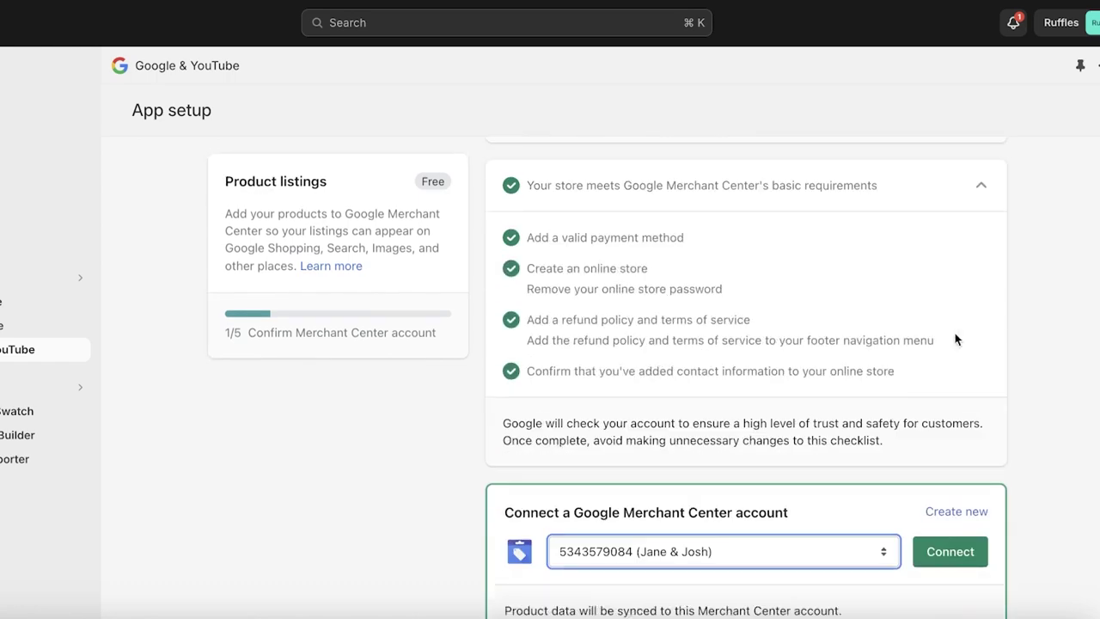
pyautogui.scroll(2, 537, 248)
pyautogui.scroll(-2, 535, 253)
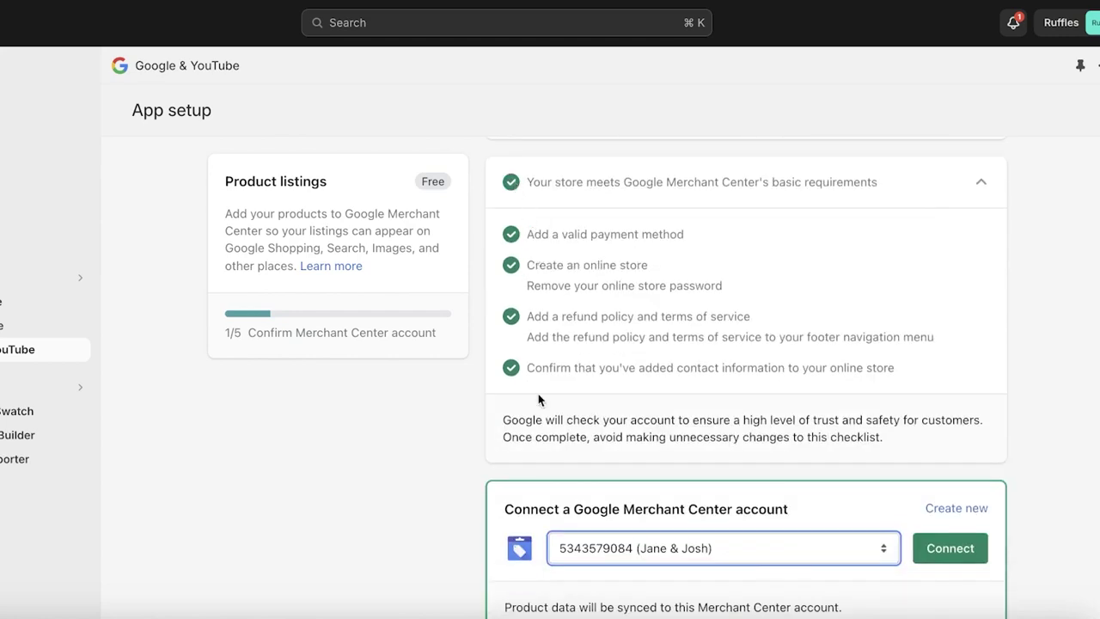
pyautogui.scroll(1, 538, 393)
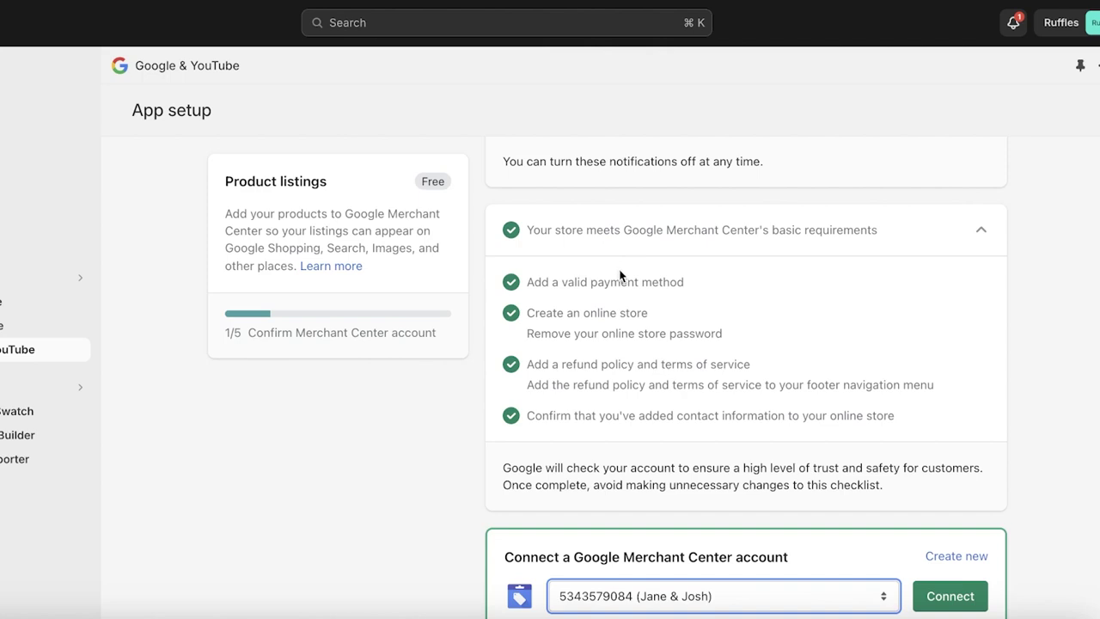
# - Connect the selected Merchant Center account to the Google & YouTube app
pyautogui.scroll(-3, 799, 348)
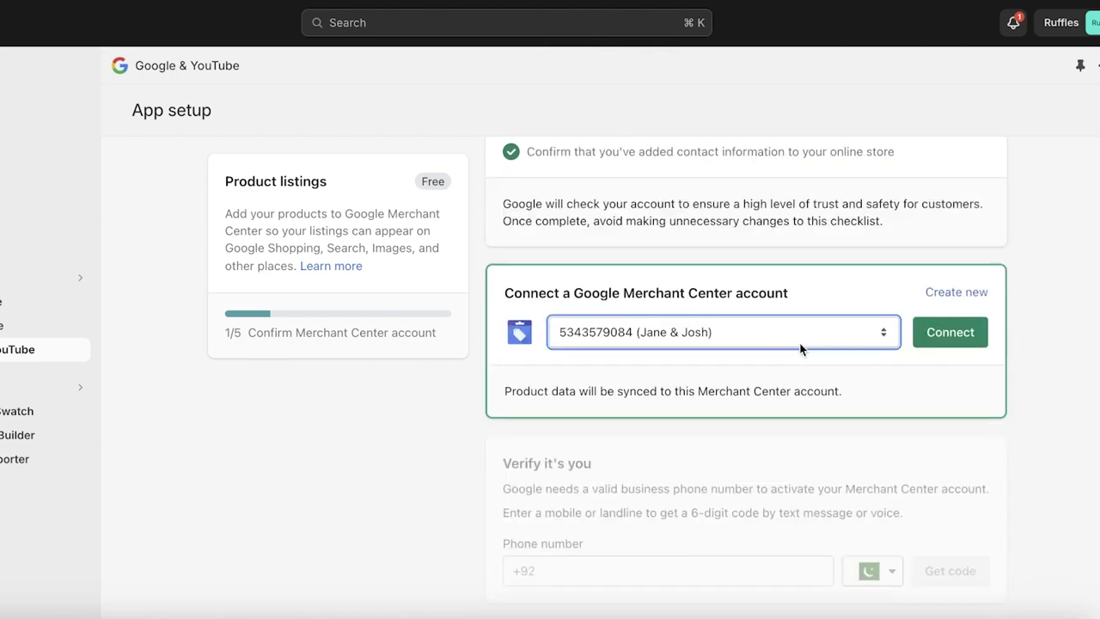
pyautogui.click(950, 332)
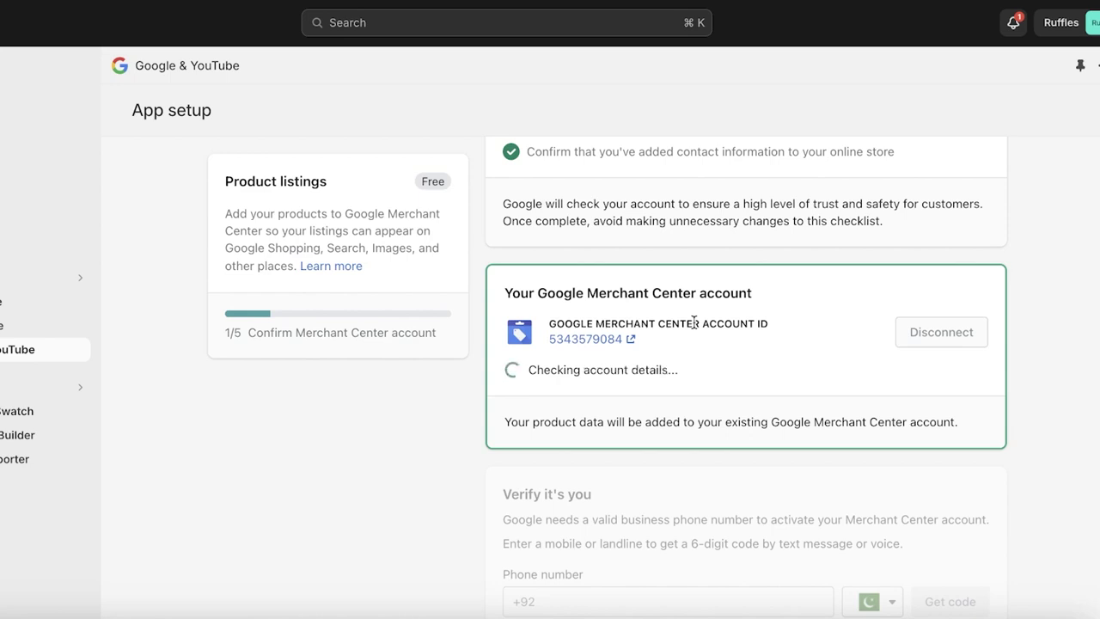
pyautogui.scroll(-4, 698, 329)
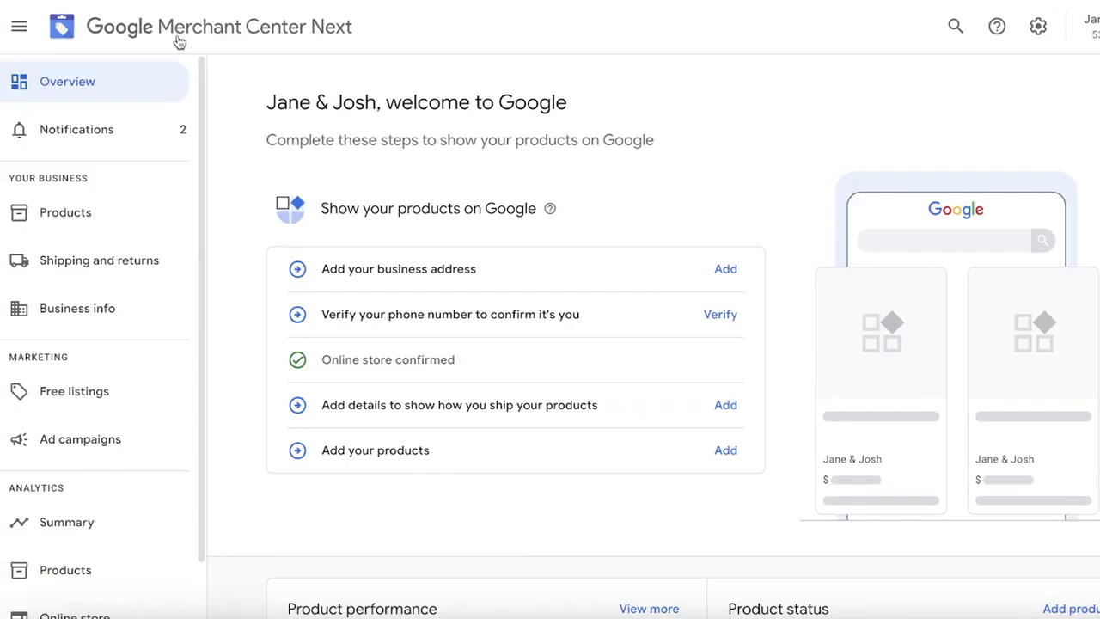
# - Open the Products page in the Merchant Center sidebar
pyautogui.click(97, 223)
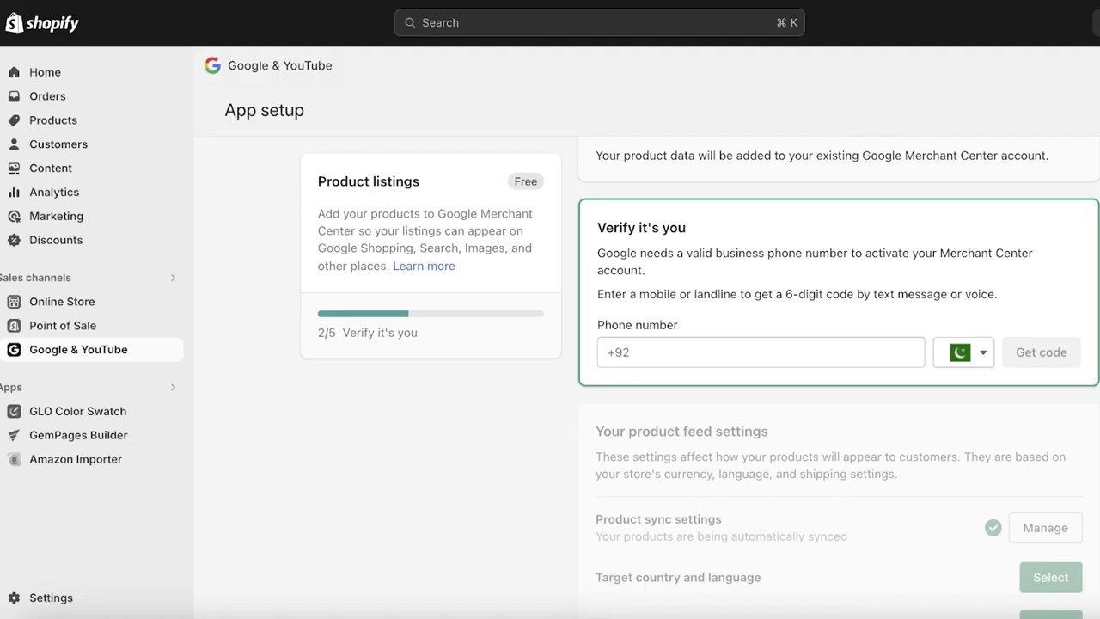
pyautogui.scroll(-3, 911, 152)
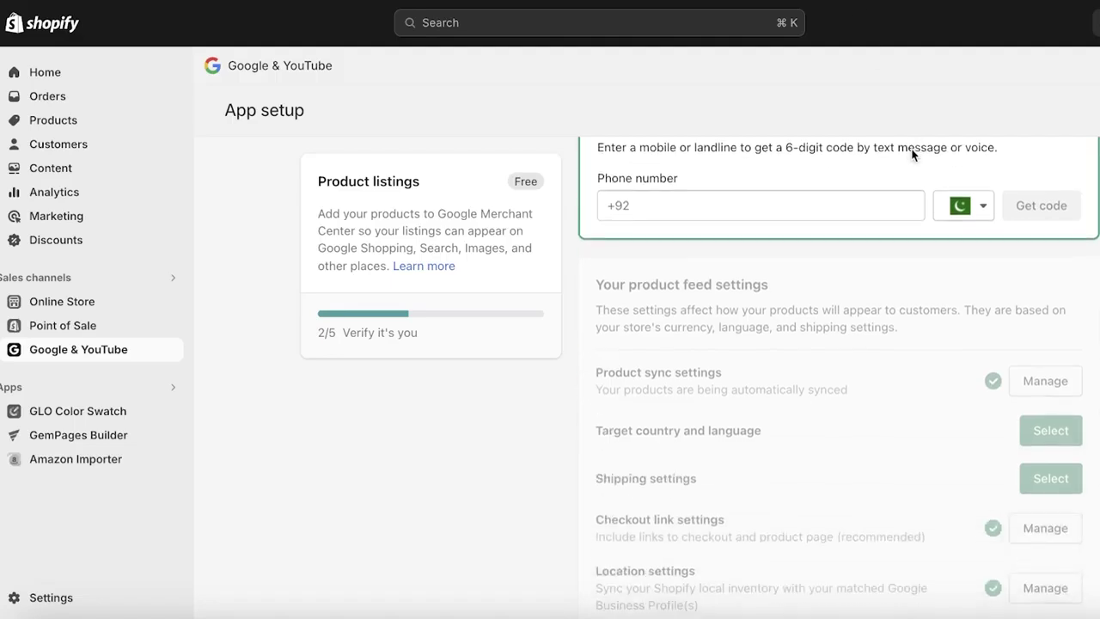
pyautogui.scroll(2, 750, 221)
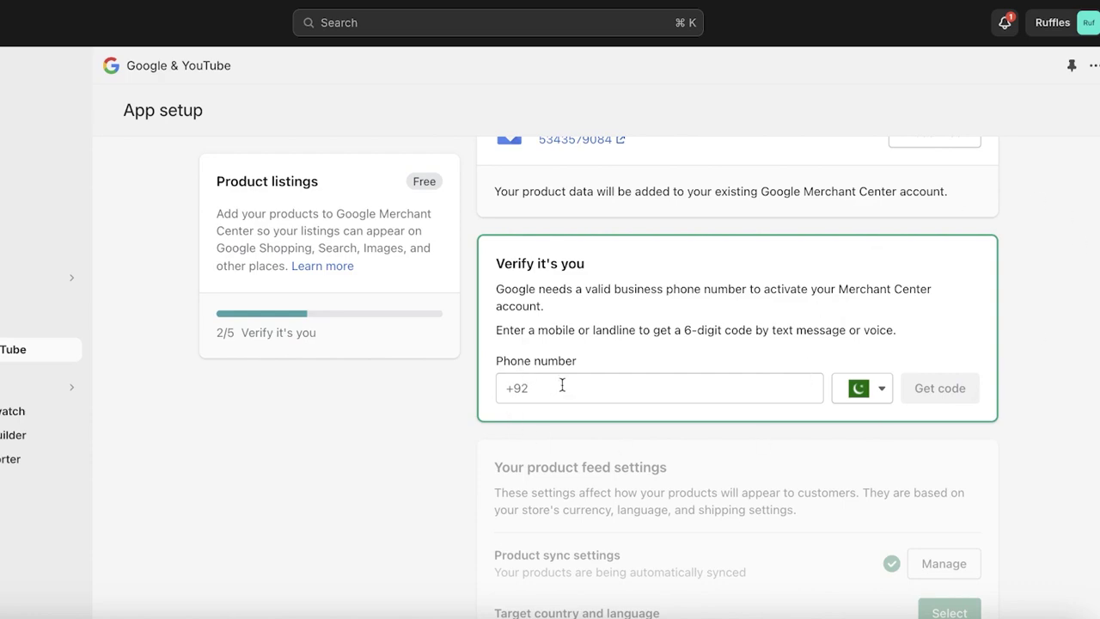
pyautogui.scroll(-6, 562, 383)
pyautogui.scroll(4, 610, 258)
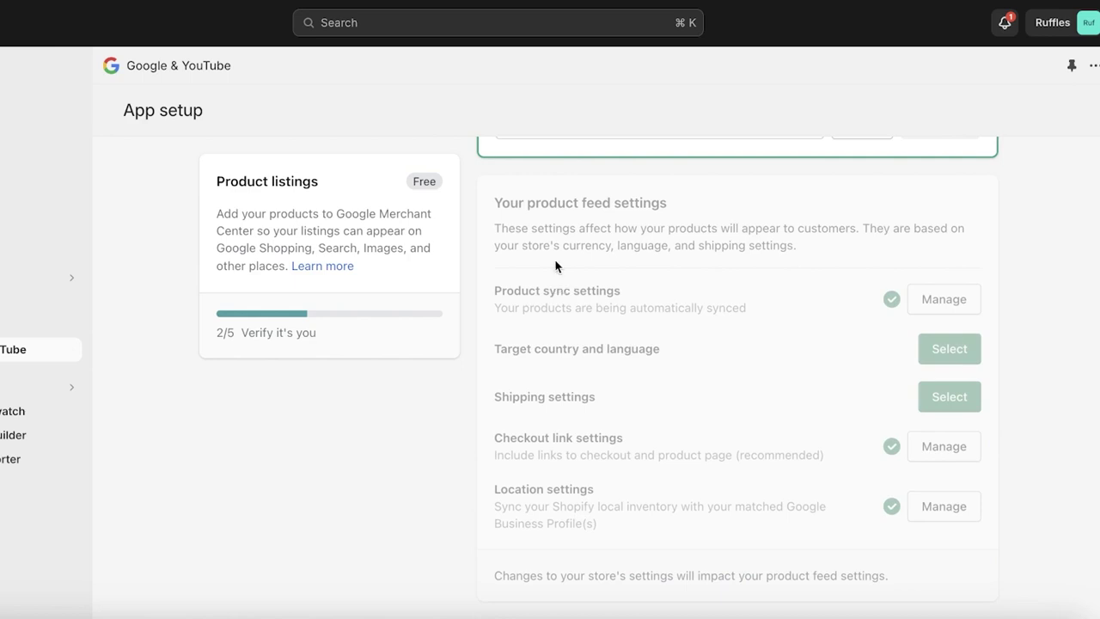
pyautogui.scroll(-1, 555, 266)
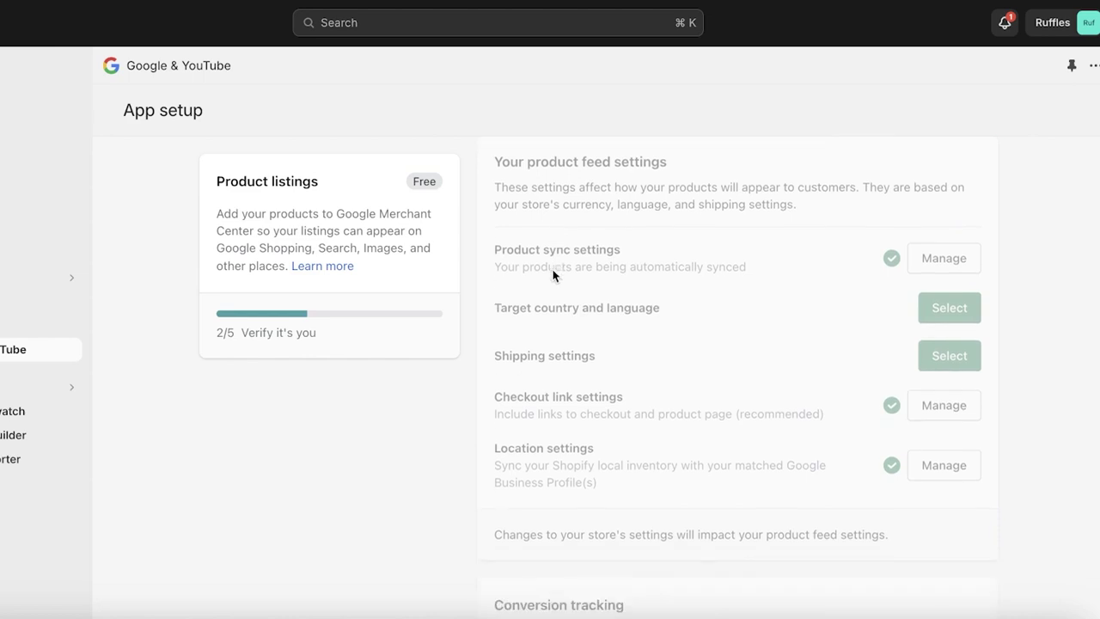
pyautogui.scroll(-5, 561, 387)
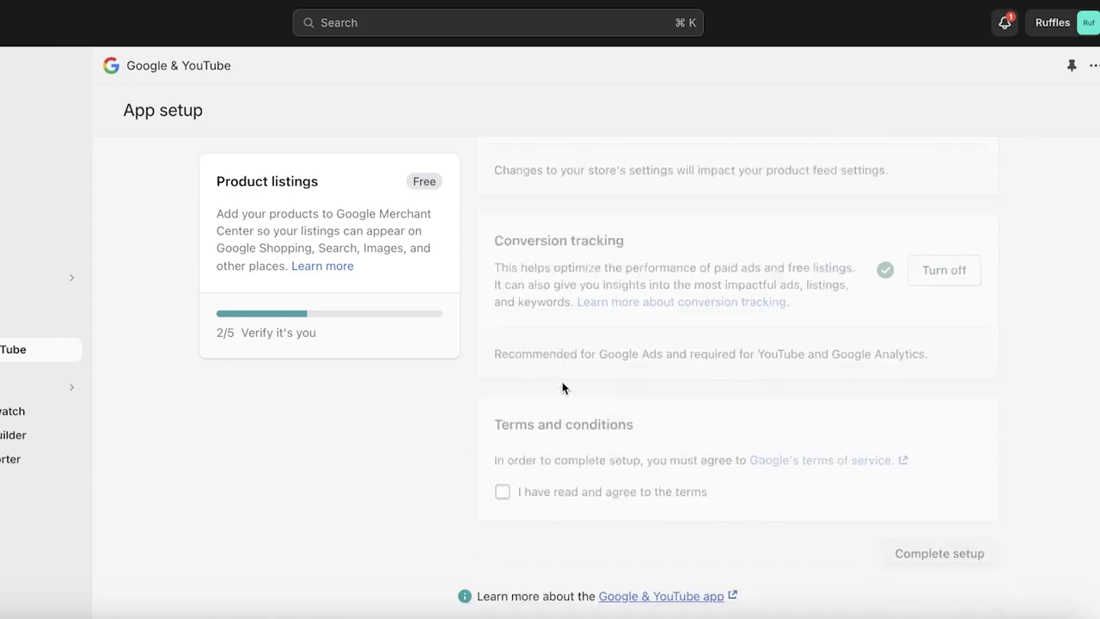
pyautogui.scroll(10, 556, 397)
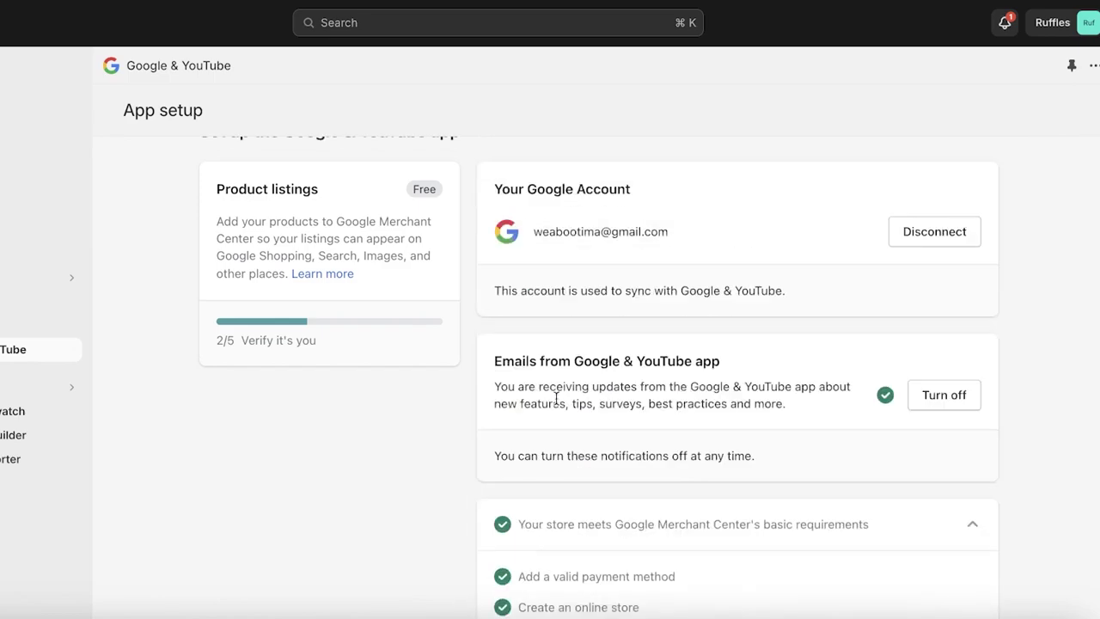